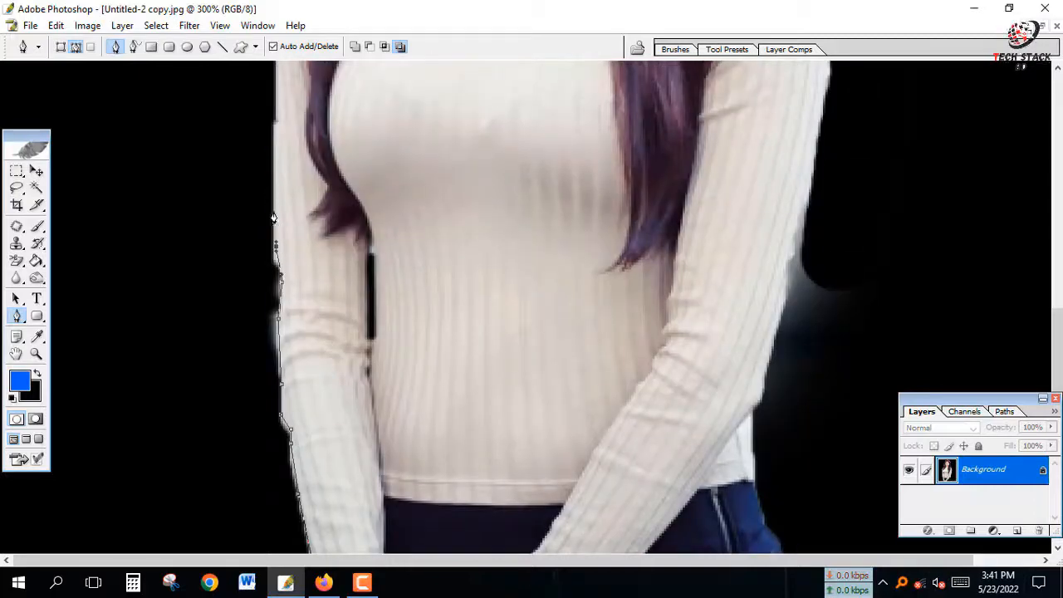
# Step: Extend the pen path up the outer edge of the left-hand sleeve in the photo and curve it over the shoulder
pyautogui.scroll(5, 321, 168)
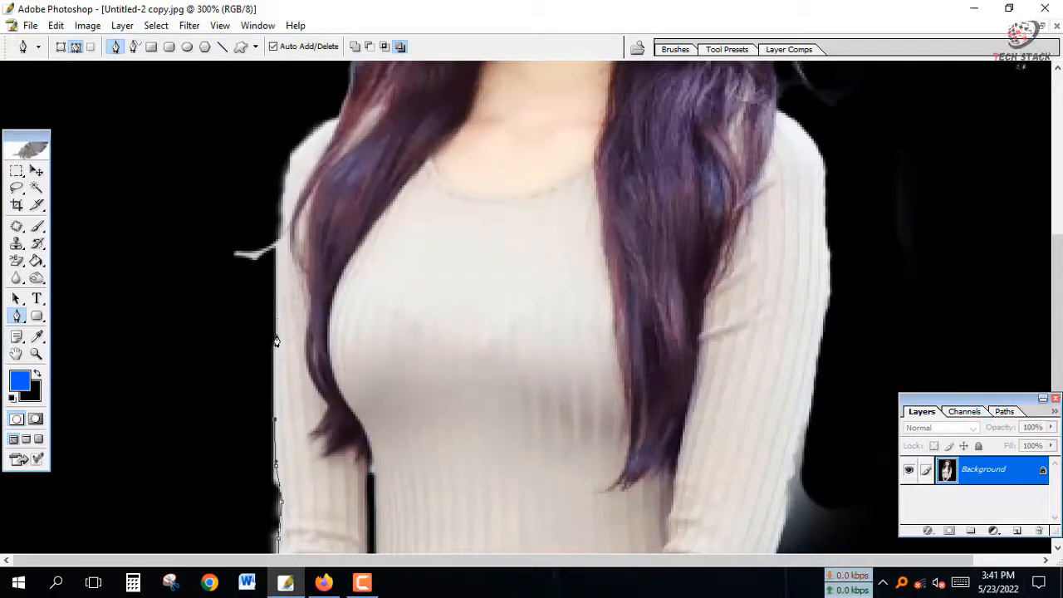
pyautogui.click(282, 216)
pyautogui.scroll(4, 335, 360)
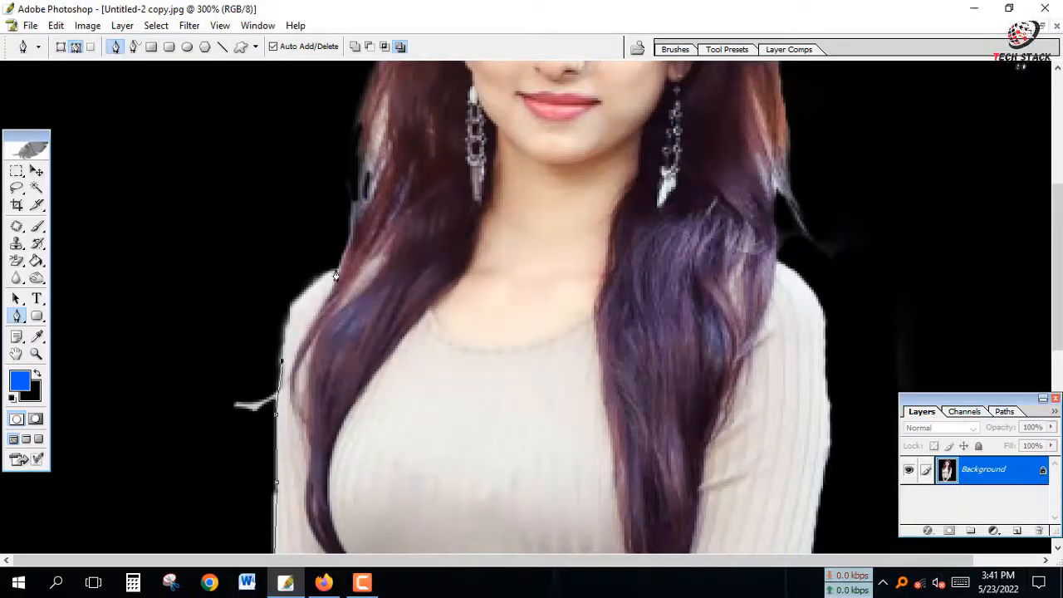
pyautogui.moveTo(333, 273); pyautogui.dragTo(388, 259)
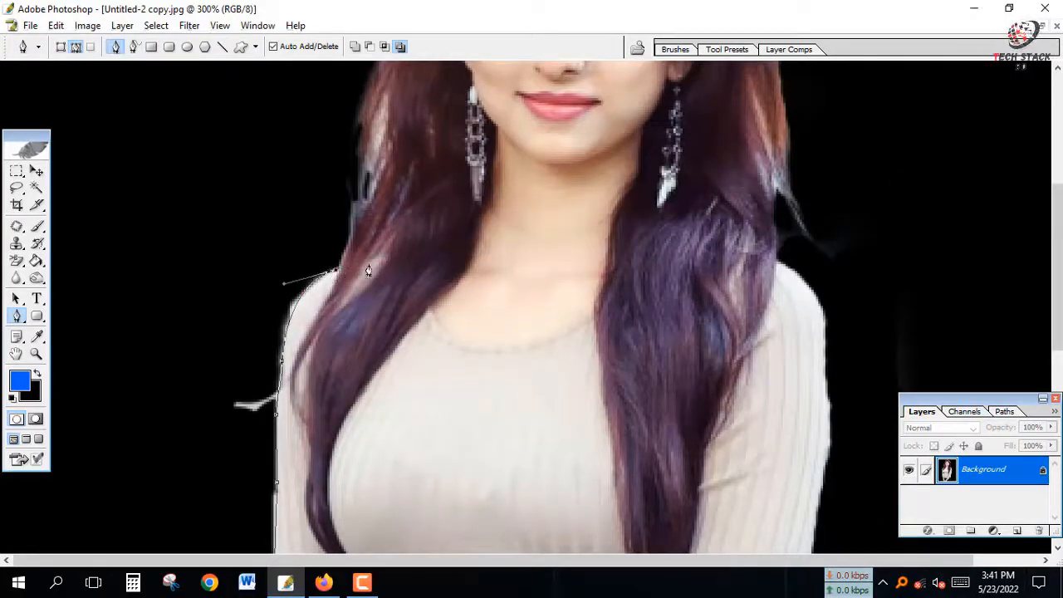
# Step: Continue the pen path up the hair edge, over the crown and down the opposite side of the head with curved segments
pyautogui.scroll(3, 369, 271)
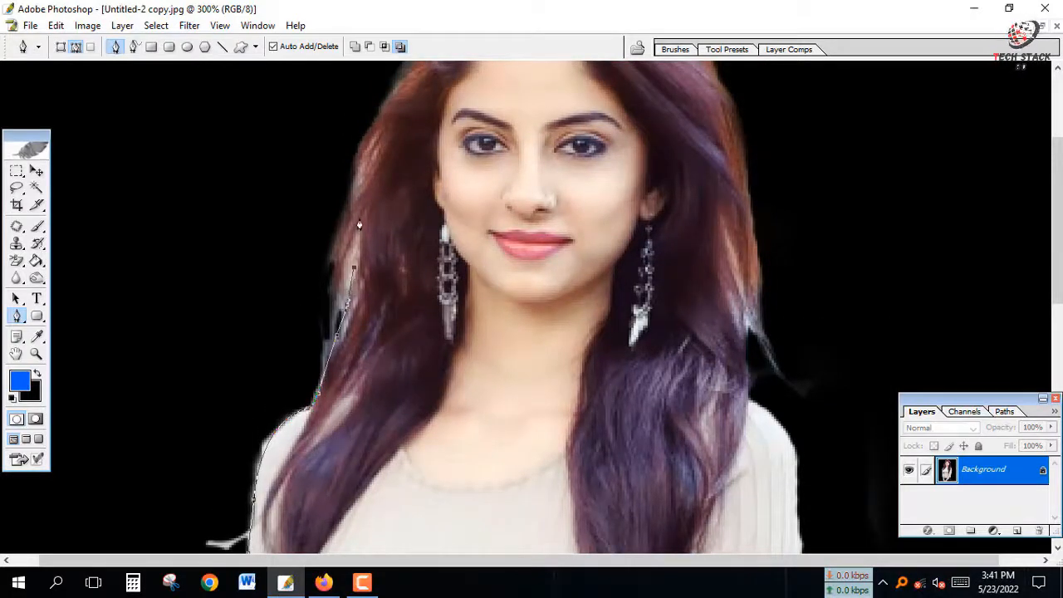
pyautogui.scroll(4, 426, 180)
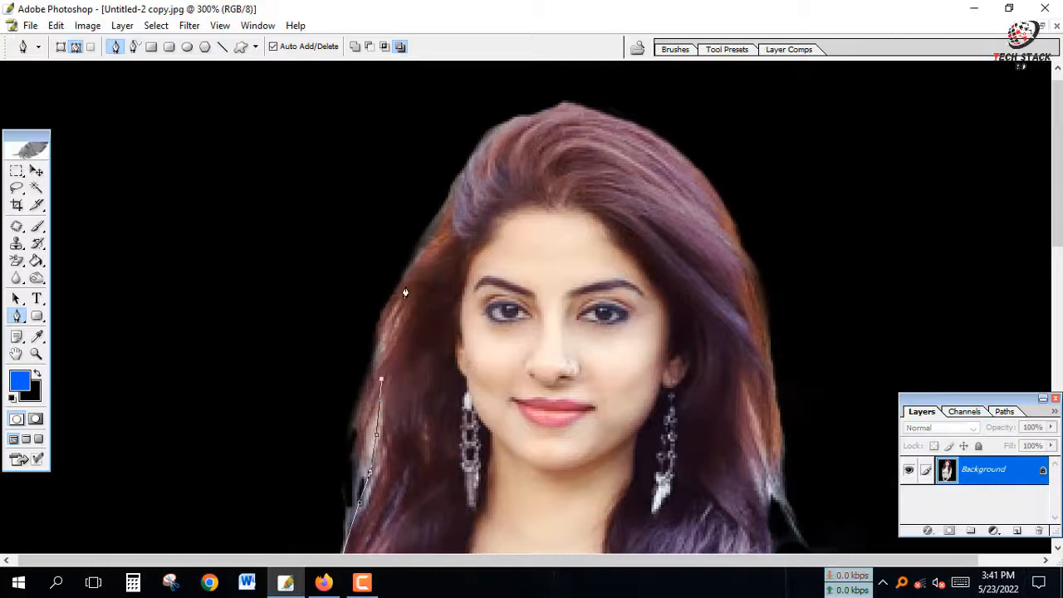
pyautogui.moveTo(408, 281); pyautogui.dragTo(447, 203)
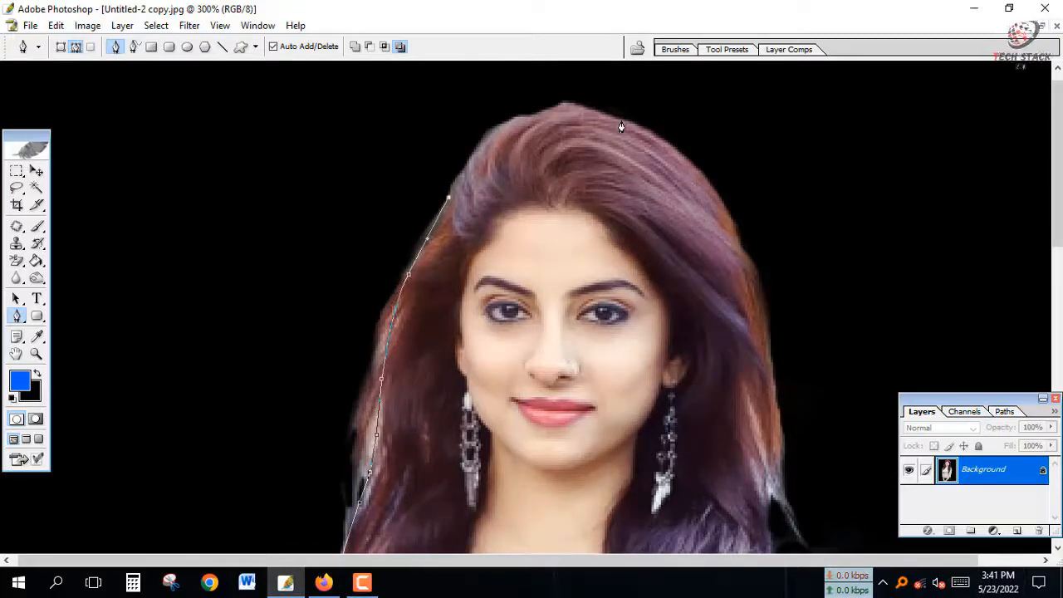
pyautogui.moveTo(622, 123); pyautogui.dragTo(765, 157)
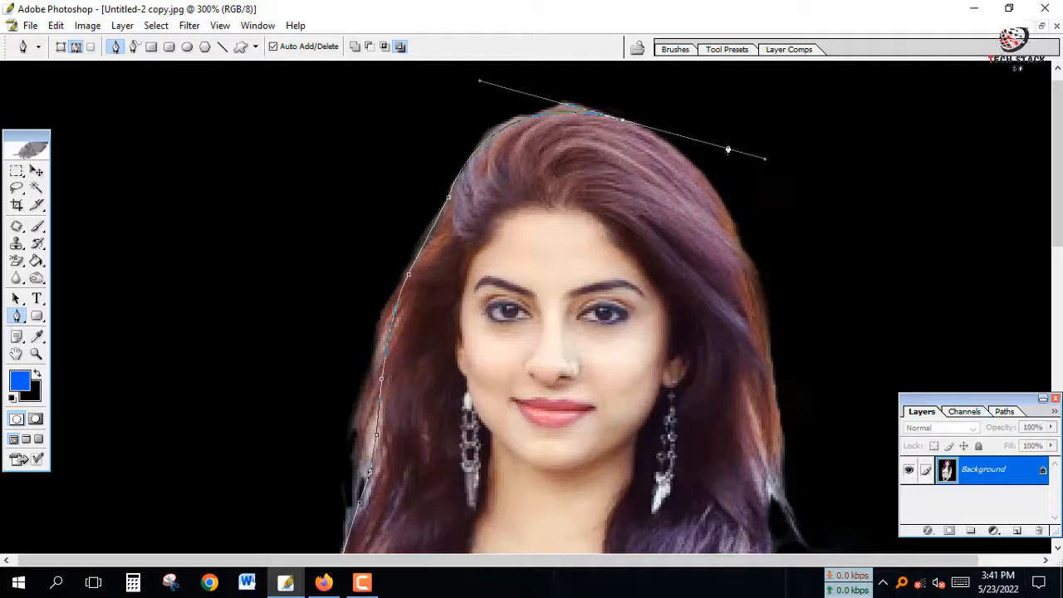
pyautogui.keyDown('alt'); pyautogui.click(623, 125); pyautogui.keyUp('alt')
pyautogui.moveTo(753, 284); pyautogui.dragTo(777, 410)
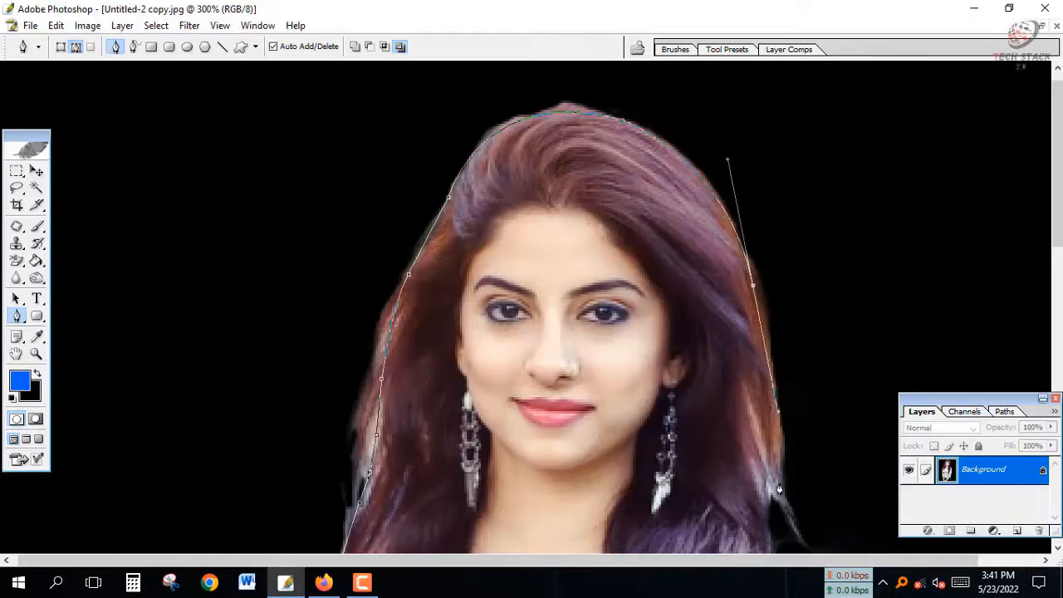
pyautogui.click(779, 490)
pyautogui.moveTo(794, 482); pyautogui.dragTo(784, 309)
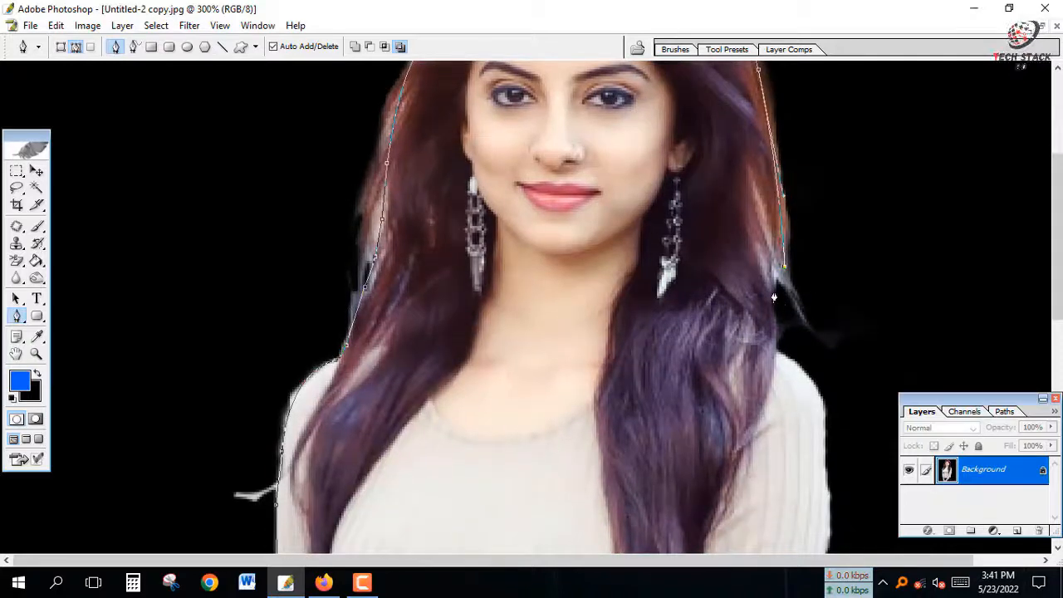
pyautogui.click(775, 291)
pyautogui.hotkey('ctrl', 'z')
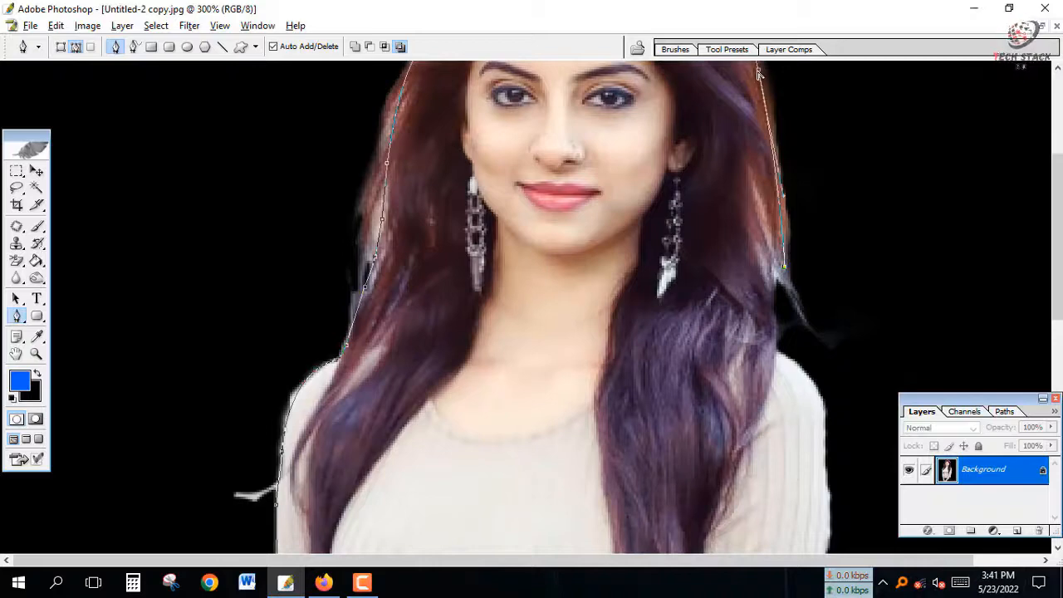
pyautogui.click(771, 313)
pyautogui.hotkey('ctrl', 'z')
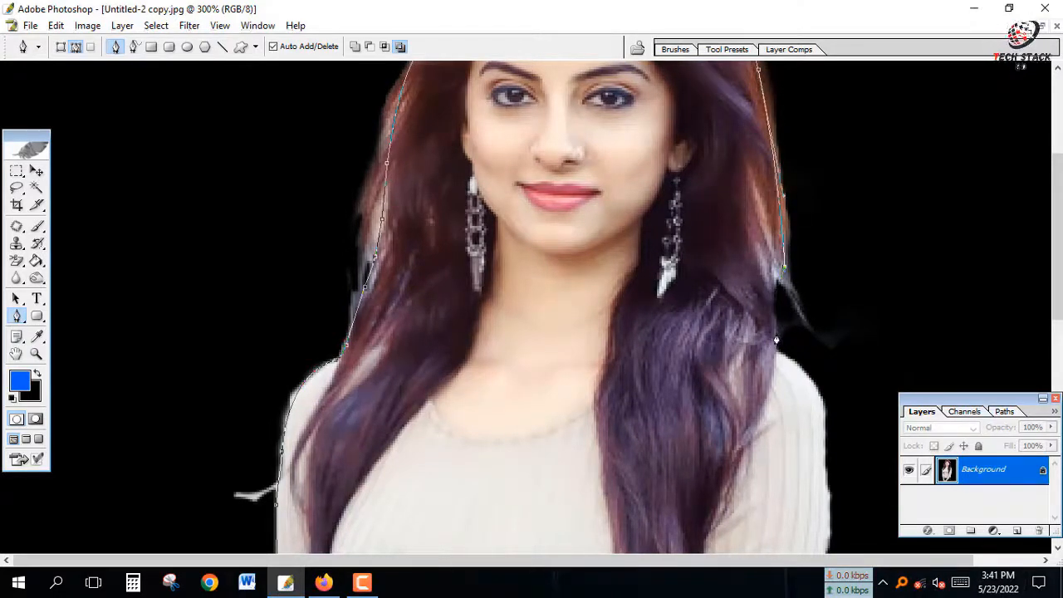
pyautogui.hotkey('ctrl', 'alt', 'z')
pyautogui.hotkey('ctrl', 'alt', 'z')
pyautogui.hotkey('ctrl', 'alt', 'z')
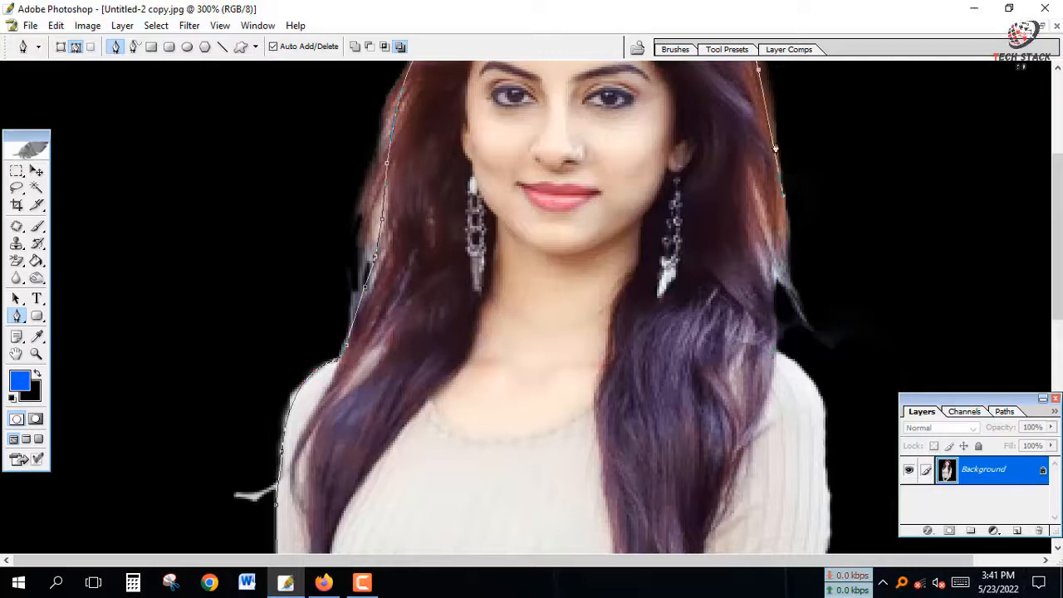
pyautogui.hotkey('ctrl', 'alt', 'z')
# Step: Continue the pen path down the lower hair edge and curve it over the second shoulder onto the upper sleeve
pyautogui.moveTo(778, 230); pyautogui.dragTo(775, 251)
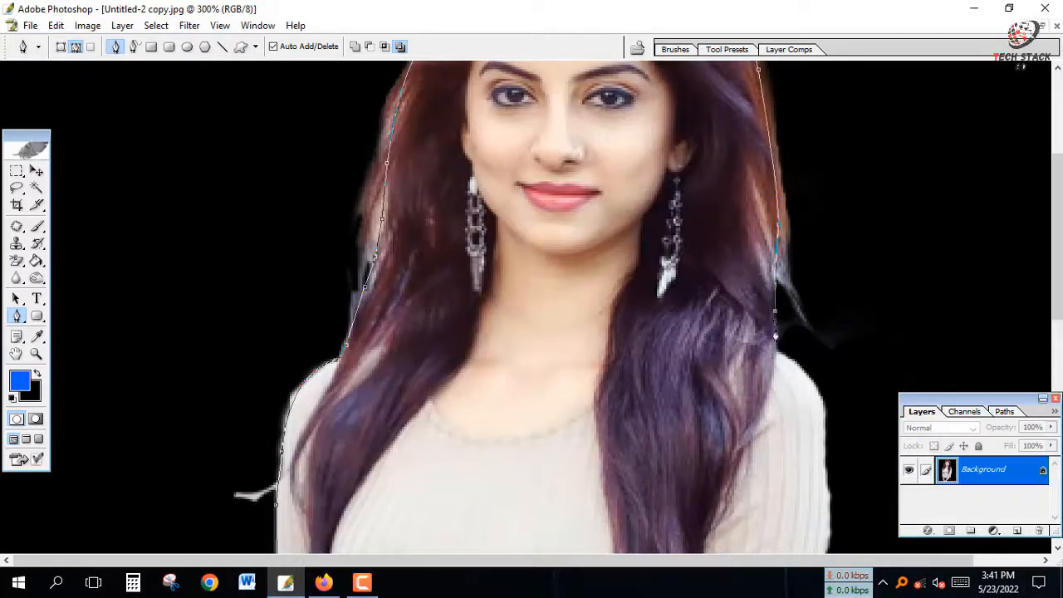
pyautogui.scroll(-3, 804, 374)
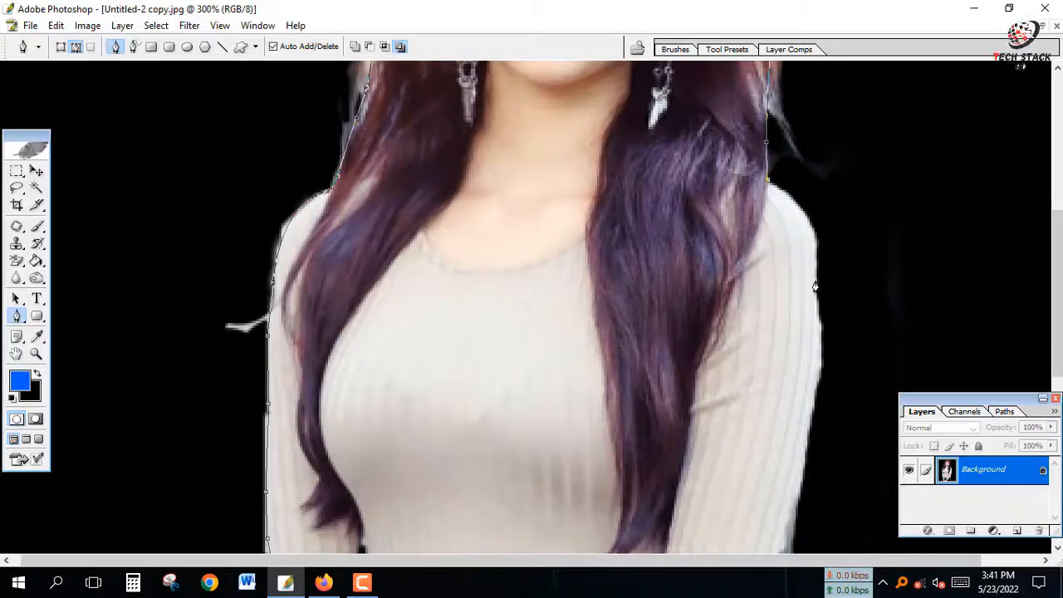
pyautogui.moveTo(815, 283); pyautogui.dragTo(816, 376)
# Step: Trace the pen path down the outer edge of the right-hand sleeve in the photo to the bend of the elbow
pyautogui.moveTo(810, 427); pyautogui.dragTo(828, 260)
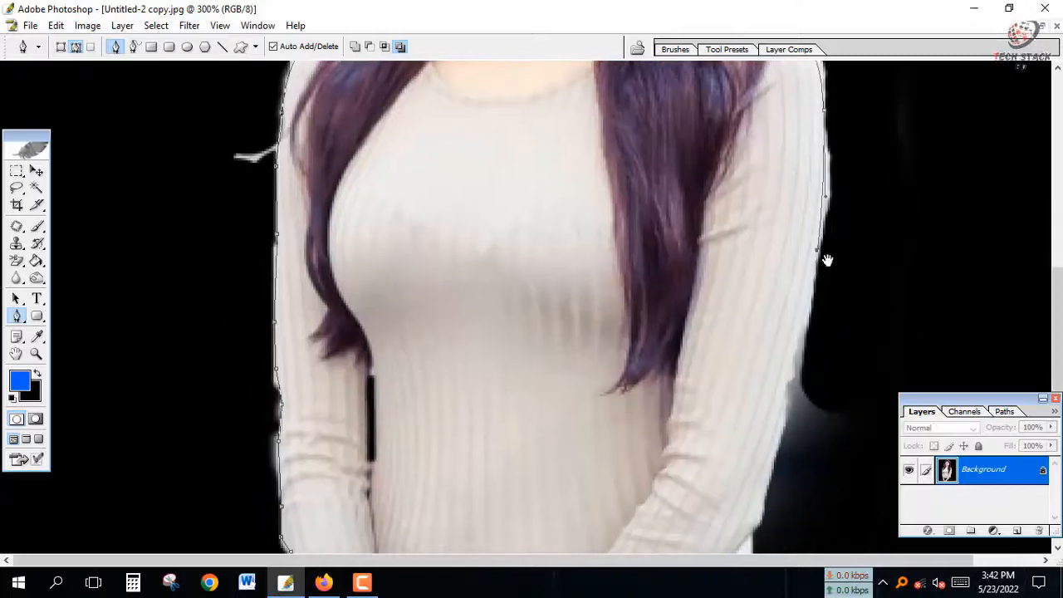
pyautogui.click(789, 381)
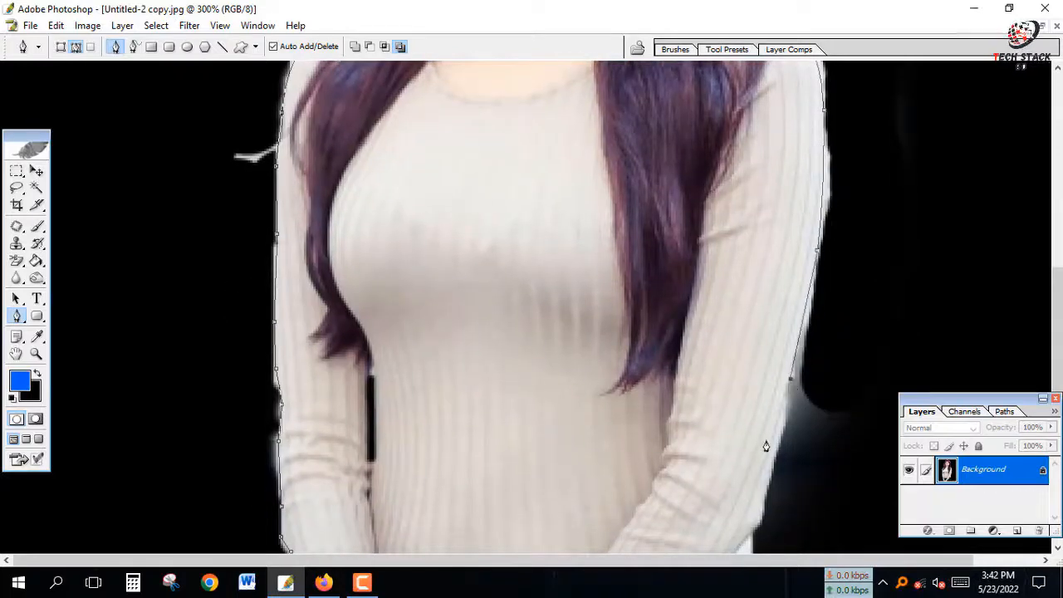
pyautogui.moveTo(770, 449); pyautogui.dragTo(758, 345)
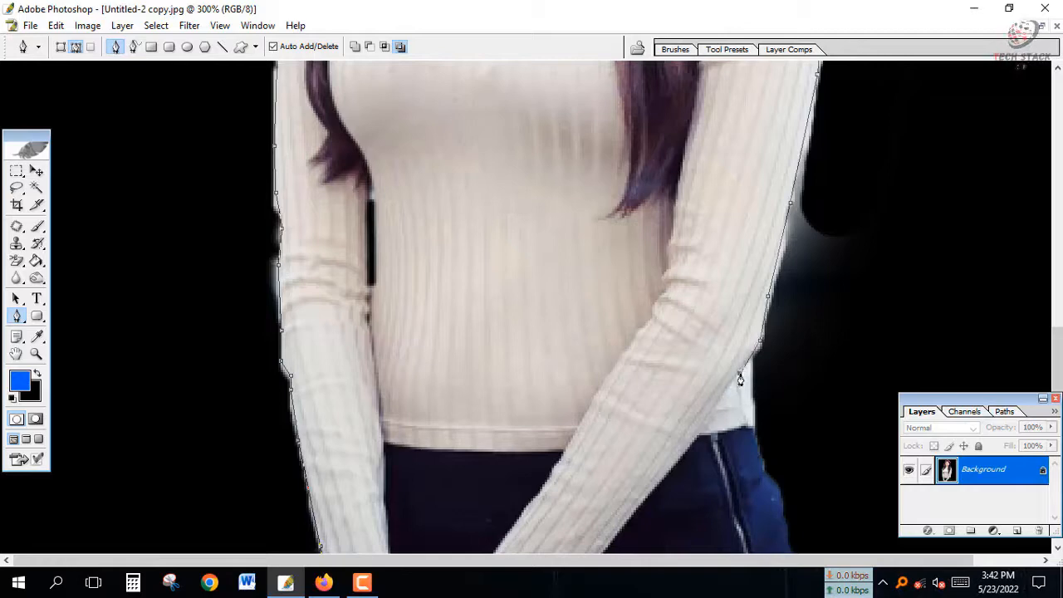
# Step: Continue the pen path along the shirt hem and the outer edge of the trousers, ending below the image's lower border
pyautogui.click(767, 482)
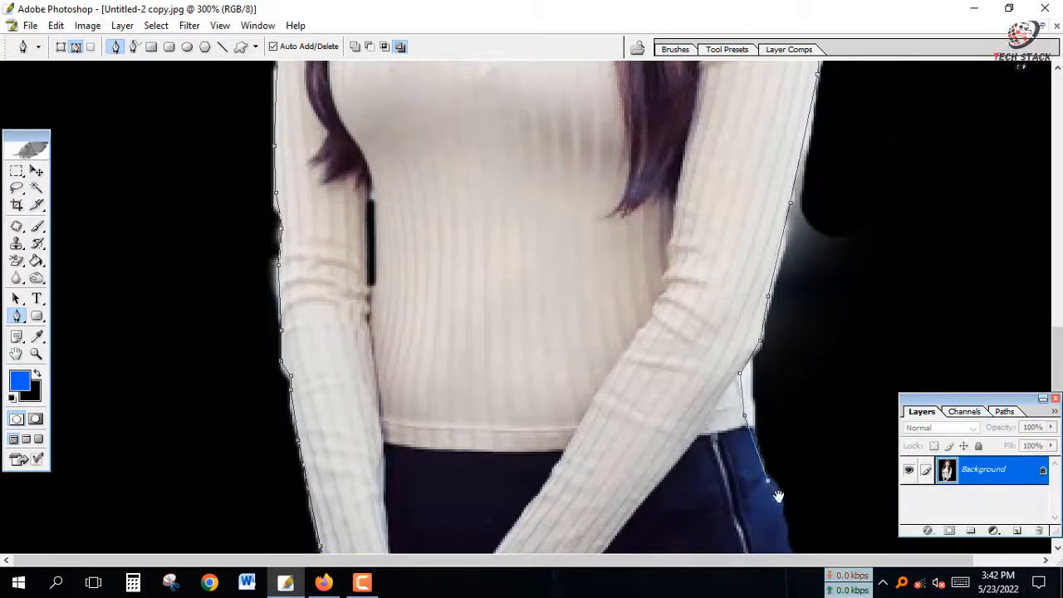
pyautogui.moveTo(790, 511); pyautogui.dragTo(791, 372)
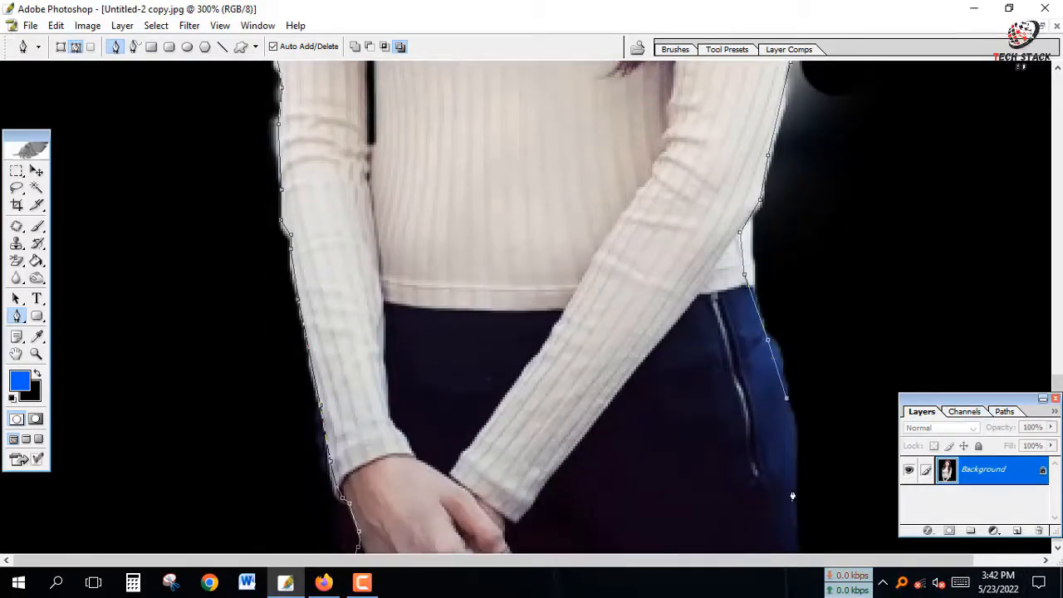
pyautogui.hotkey('ctrl', '-')
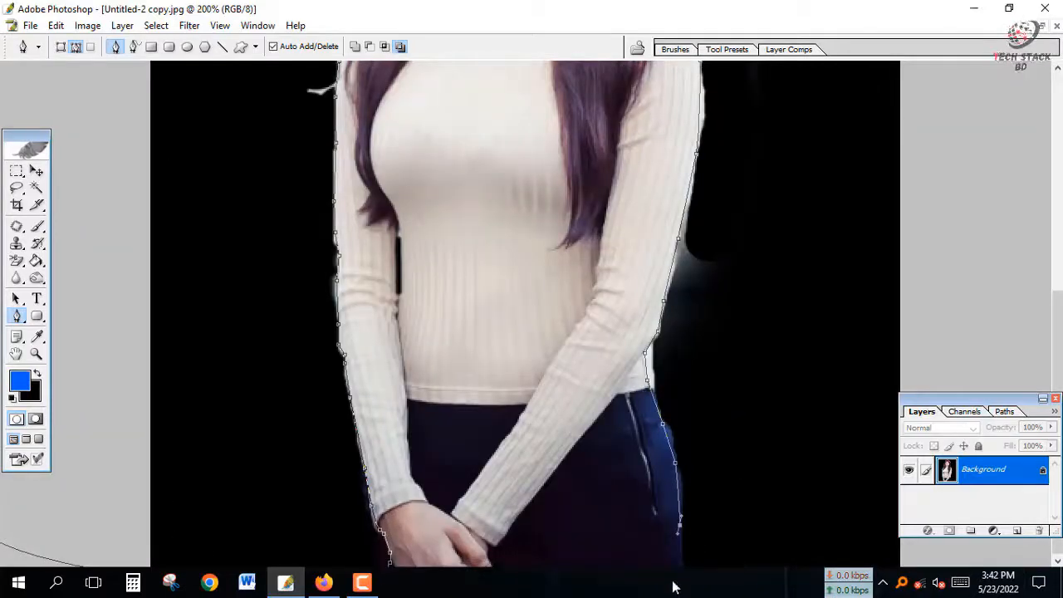
pyautogui.hotkey('ctrl', '-')
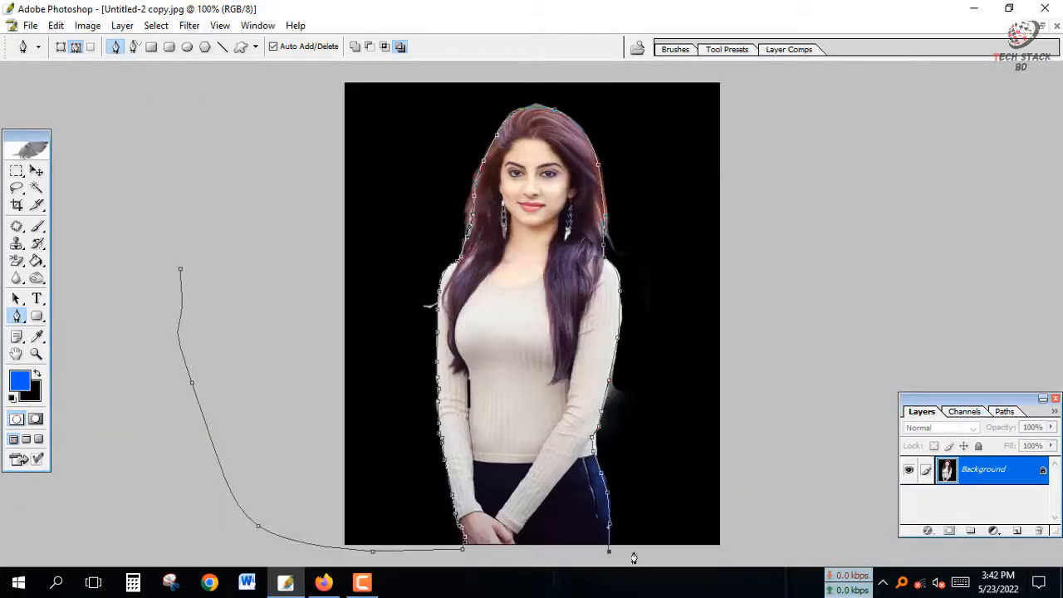
pyautogui.hotkey('ctrl', '-')
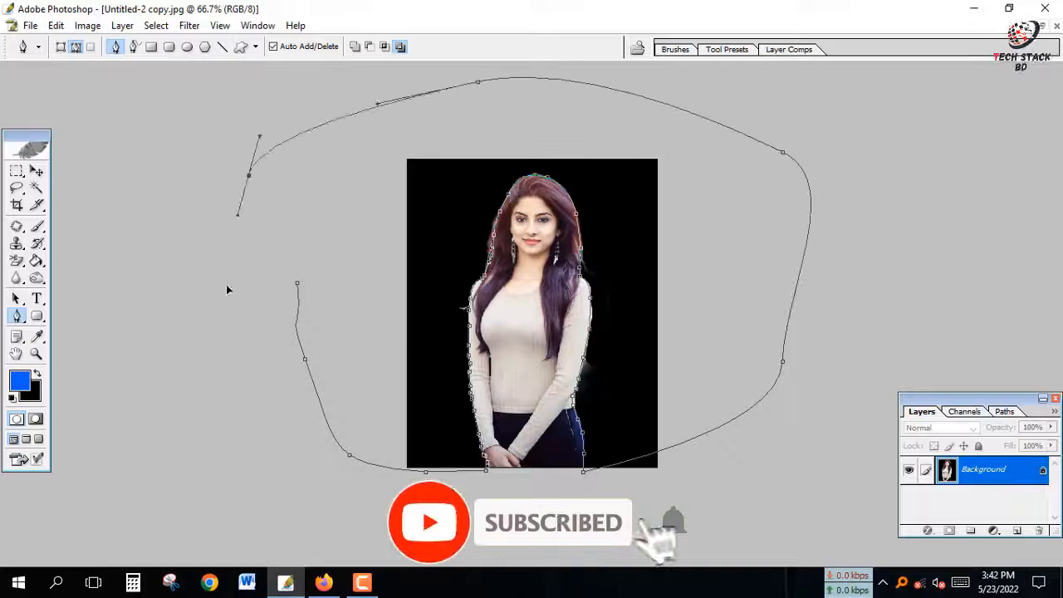
pyautogui.hotkey('ctrl', 'Return')
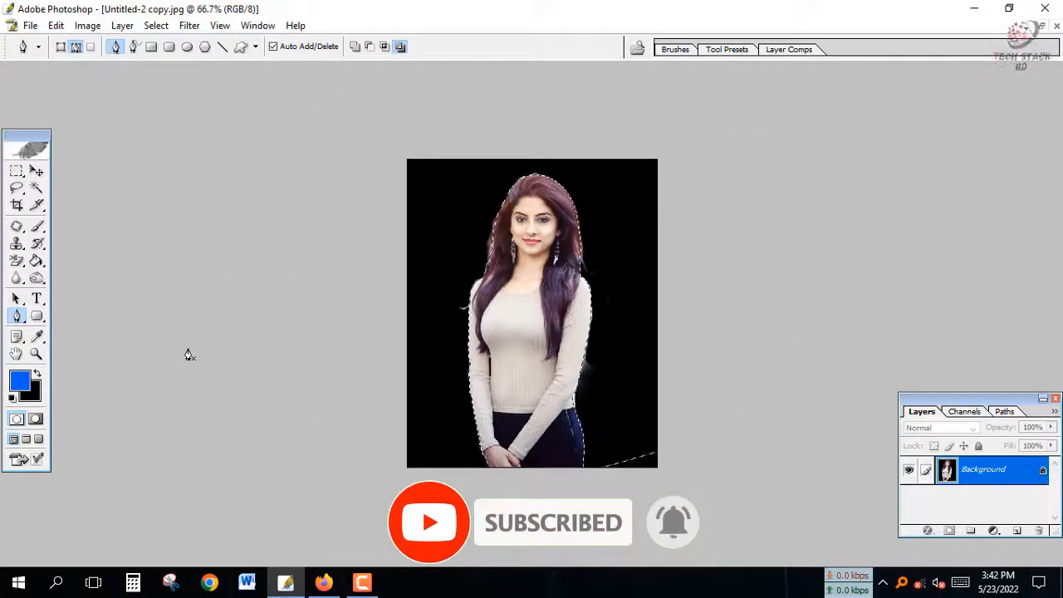
pyautogui.hotkey('ctrl', 'z')
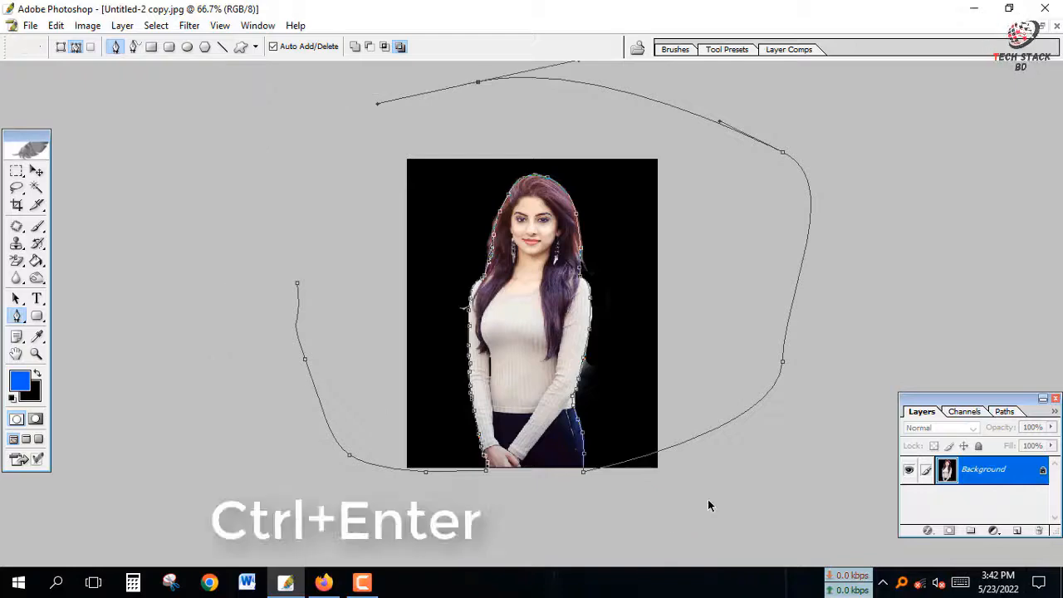
pyautogui.hotkey('ctrl', 'alt', 'z')
pyautogui.hotkey('ctrl', 'alt', 'z')
pyautogui.hotkey('ctrl', 'alt', 'z')
# Step: Loop the path around the outside of the canvas, clear of all its corners, and convert it to a selection
pyautogui.moveTo(714, 493); pyautogui.dragTo(729, 493)
pyautogui.moveTo(794, 404); pyautogui.dragTo(807, 350)
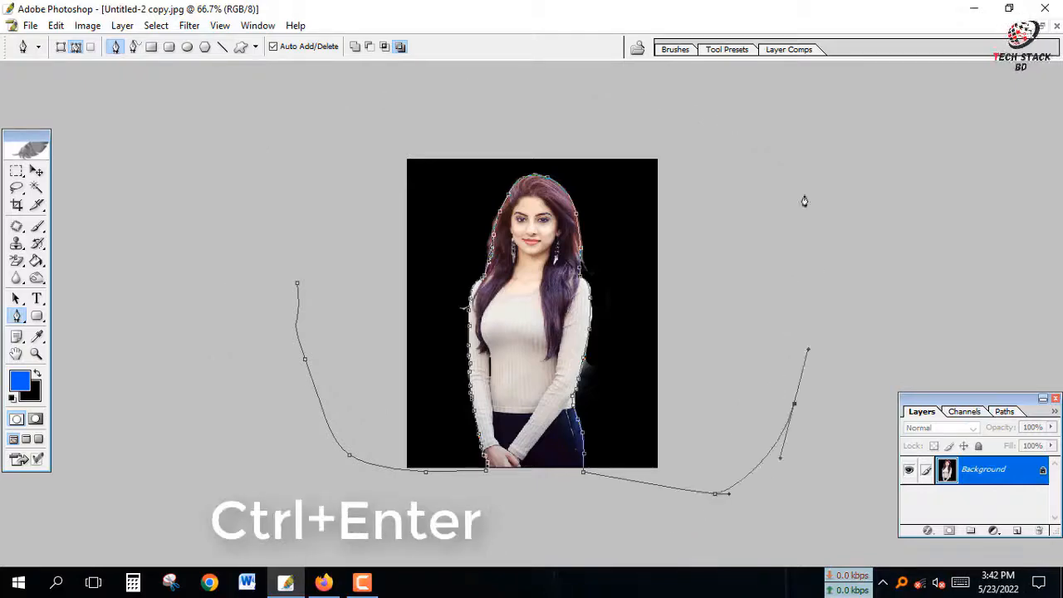
pyautogui.moveTo(808, 200); pyautogui.dragTo(768, 158)
pyautogui.moveTo(546, 94); pyautogui.dragTo(446, 116)
pyautogui.moveTo(291, 159); pyautogui.dragTo(260, 260)
pyautogui.hotkey('ctrl', 'Return')
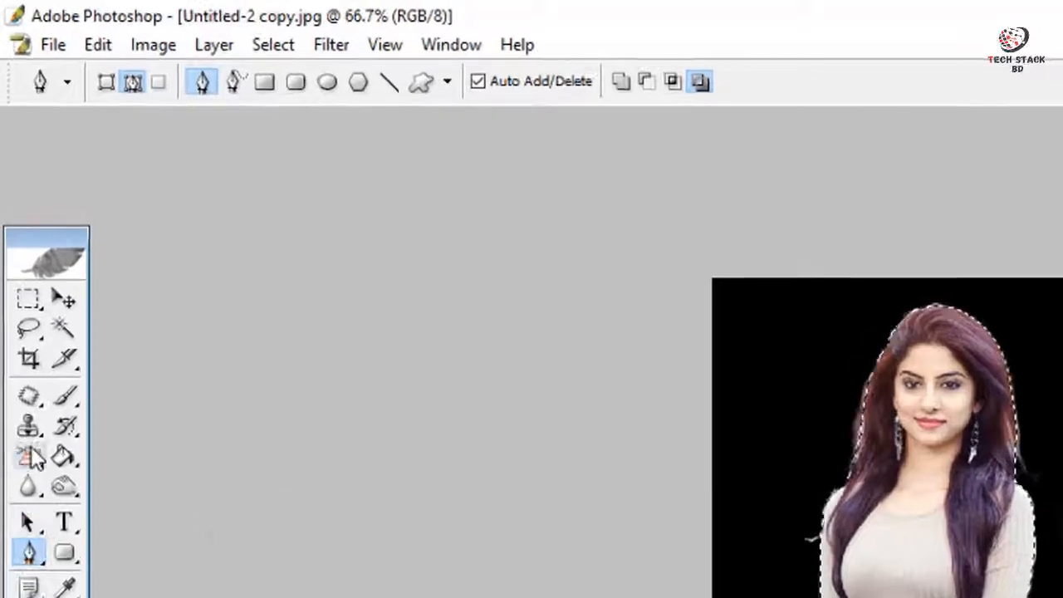
# Step: Convert the locked Background into an editable layer with a short Background Eraser stroke, and try deleting the selected black area without feathering
pyautogui.click(22, 349)
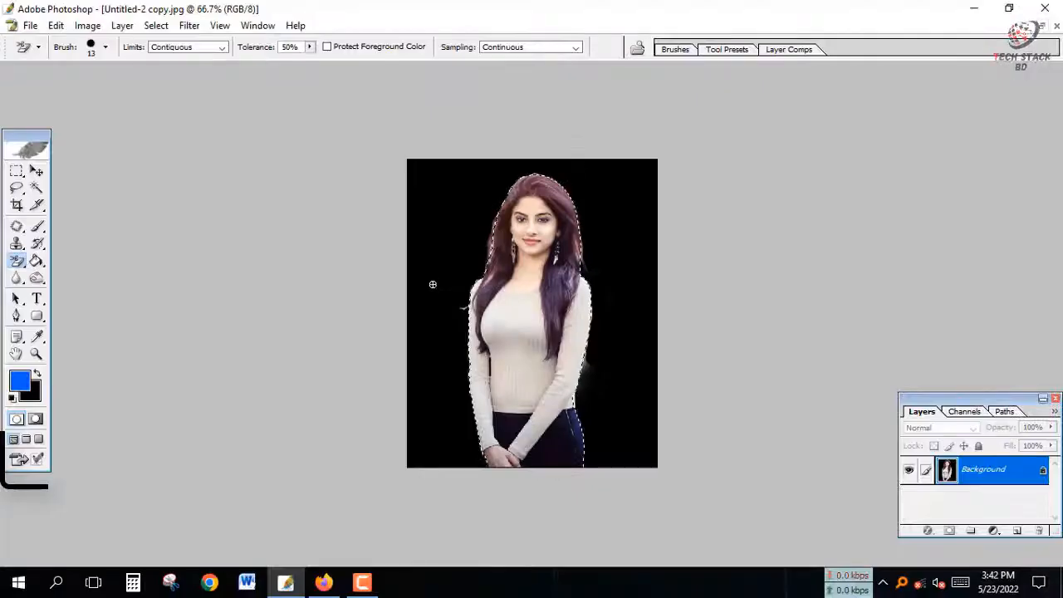
pyautogui.moveTo(432, 284); pyautogui.dragTo(423, 304)
pyautogui.press('Delete')
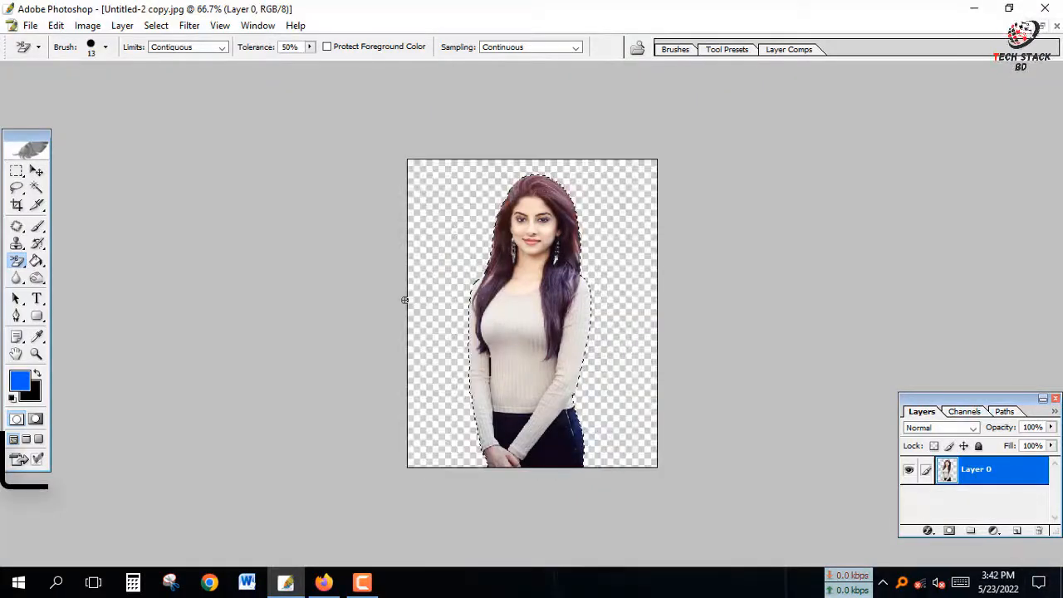
pyautogui.hotkey('ctrl', 'z')
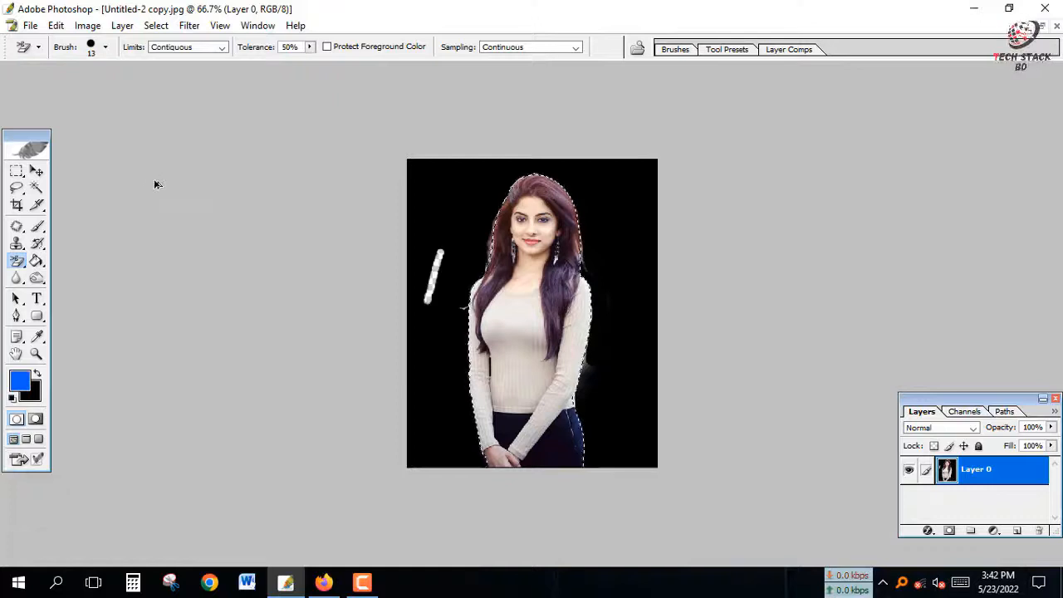
# Step: Feather the selection around the woman, delete the black background and deselect
pyautogui.hotkey('ctrl', 'alt', 'd')
pyautogui.press('Return')
pyautogui.press('Delete')
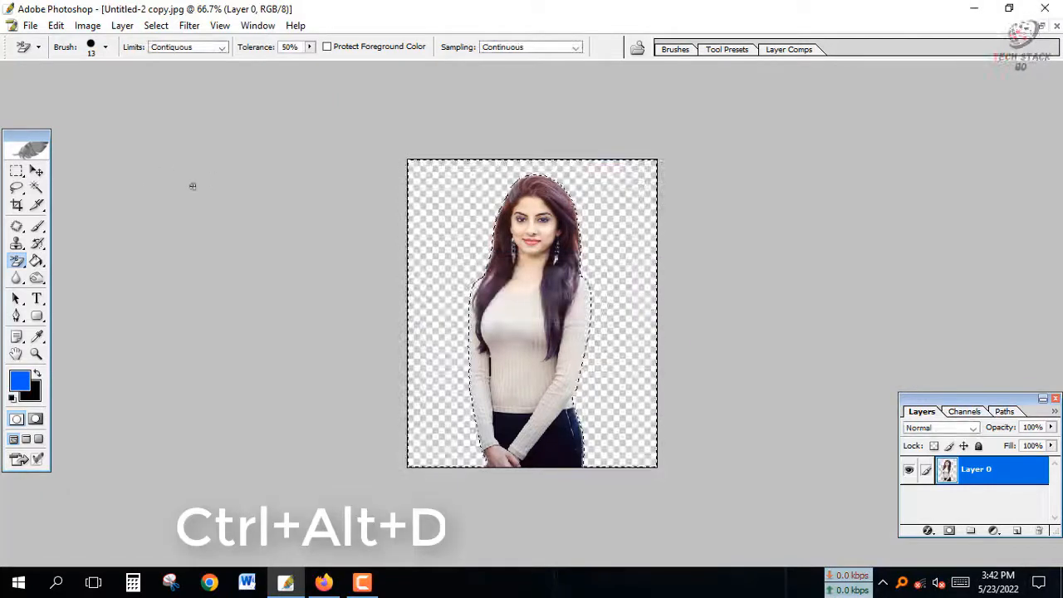
pyautogui.click(17, 171)
pyautogui.click(310, 181)
# Step: Remove the black gap between the woman's arm and waist using a Magic Wand selection, and clear the selection
pyautogui.moveTo(422, 126); pyautogui.dragTo(493, 208)
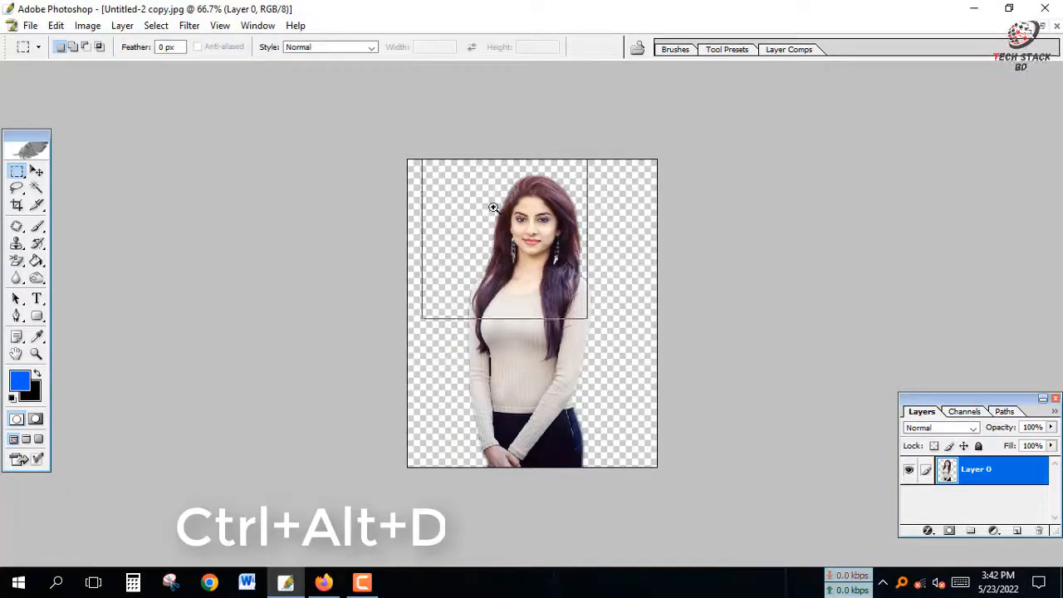
pyautogui.keyDown('ctrl'); pyautogui.click(471, 207); pyautogui.keyUp('ctrl')
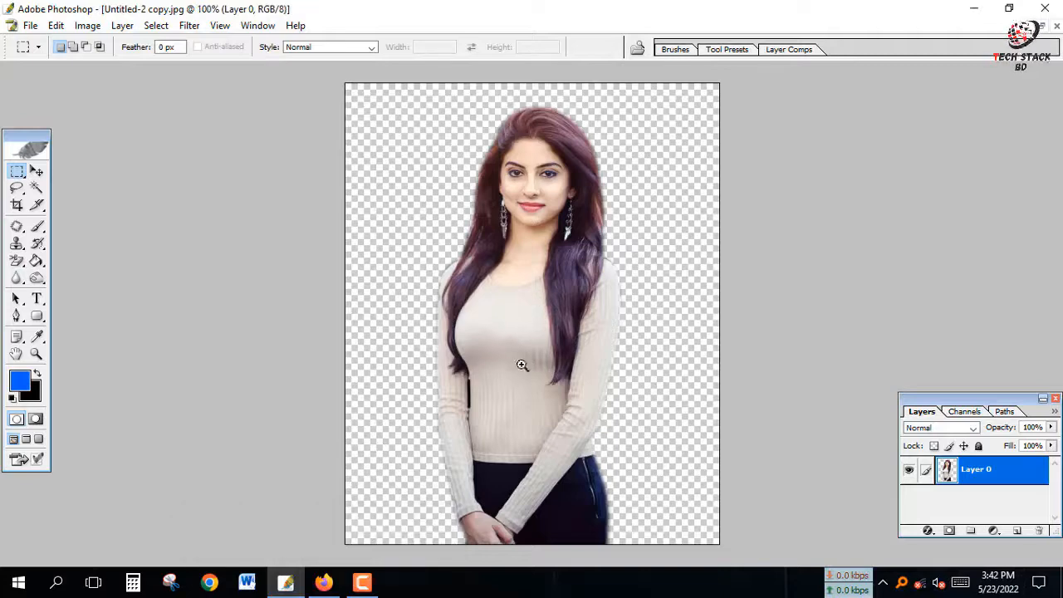
pyautogui.click(35, 188)
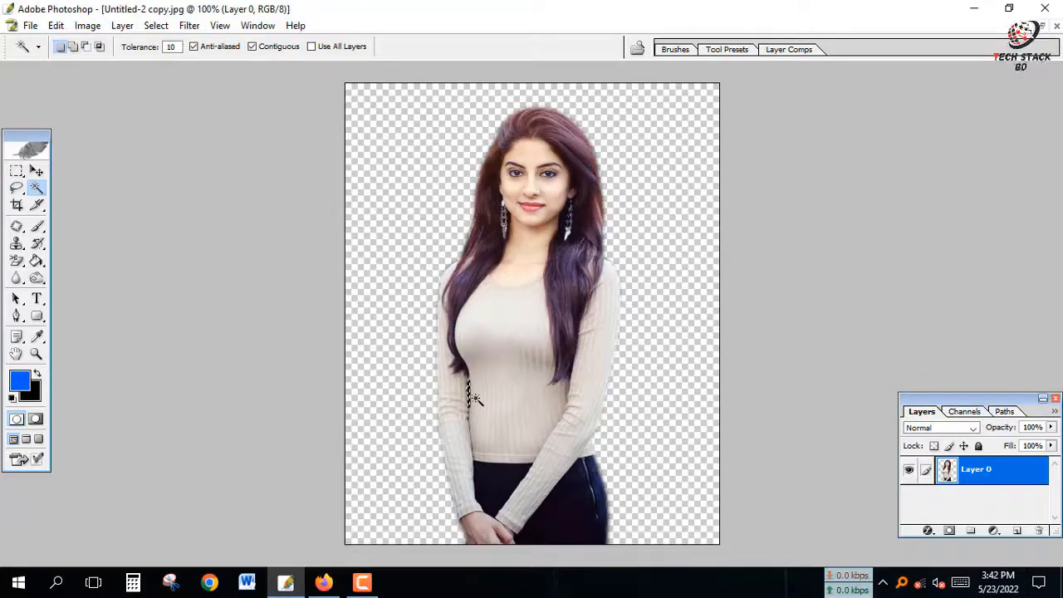
pyautogui.click(17, 170)
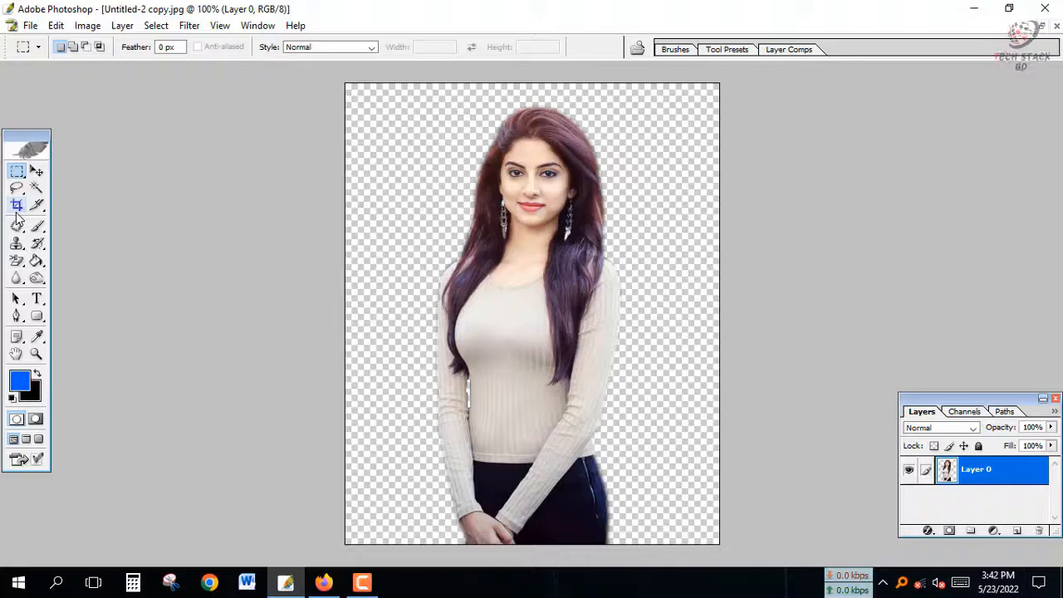
pyautogui.keyDown('ctrl'); pyautogui.click(489, 406); pyautogui.keyUp('ctrl')
pyautogui.keyDown('ctrl'); pyautogui.click(390, 349); pyautogui.keyUp('ctrl')
pyautogui.moveTo(370, 320); pyautogui.dragTo(357, 272)
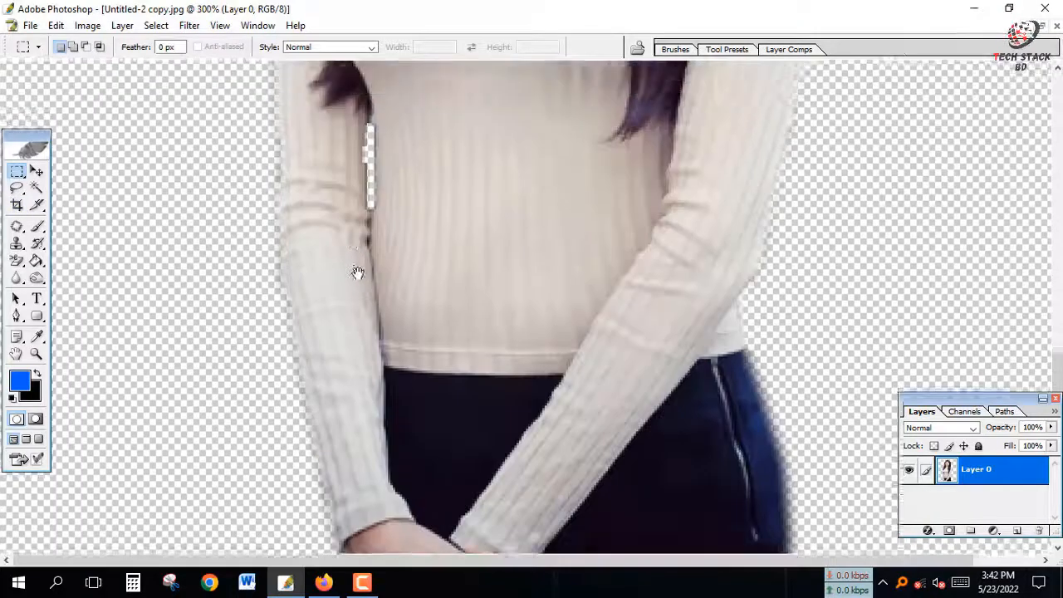
# Step: Restore the black gap between arm and waist with its selection, feather that selection, delete the black area again and deselect
pyautogui.scroll(3, 357, 272)
pyautogui.keyDown('ctrl'); pyautogui.click(415, 290); pyautogui.keyUp('ctrl')
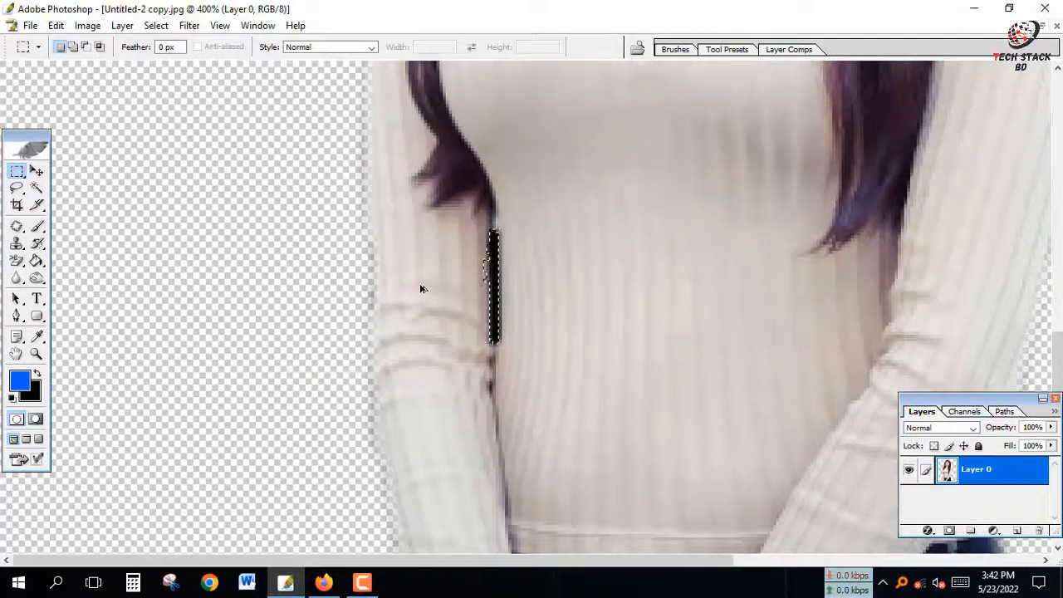
pyautogui.hotkey('ctrl', 'alt', 'd')
pyautogui.press('Return')
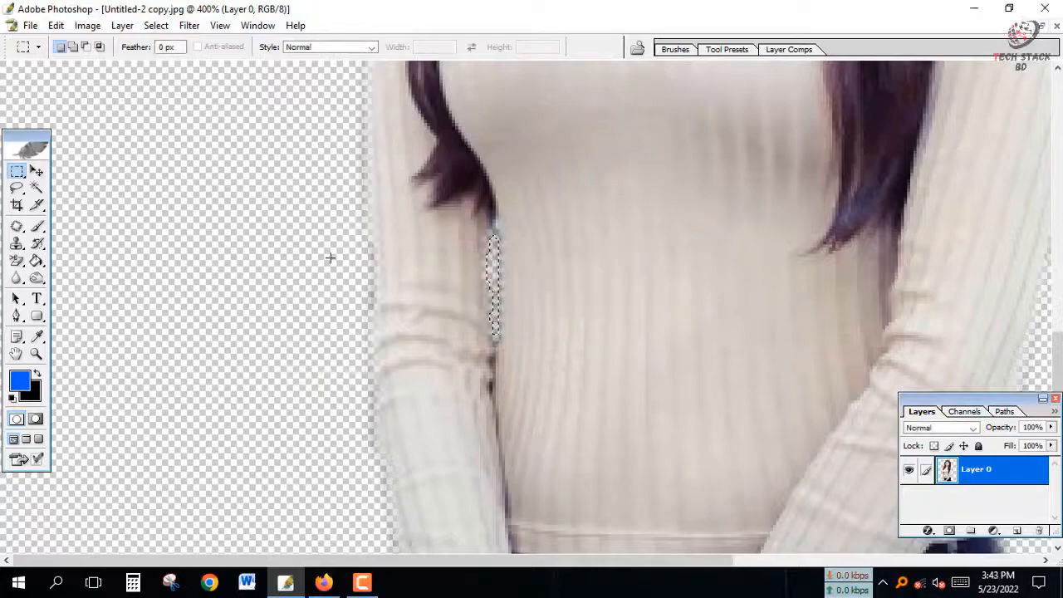
pyautogui.press('Delete')
pyautogui.hotkey('ctrl', 'd')
# Step: Darken the woman's hair from the crown down both sides with Burn tool strokes
pyautogui.keyDown('alt'); pyautogui.click(430, 281); pyautogui.keyUp('alt')
pyautogui.keyDown('alt'); pyautogui.click(425, 273); pyautogui.keyUp('alt')
pyautogui.moveTo(422, 268); pyautogui.dragTo(462, 369)
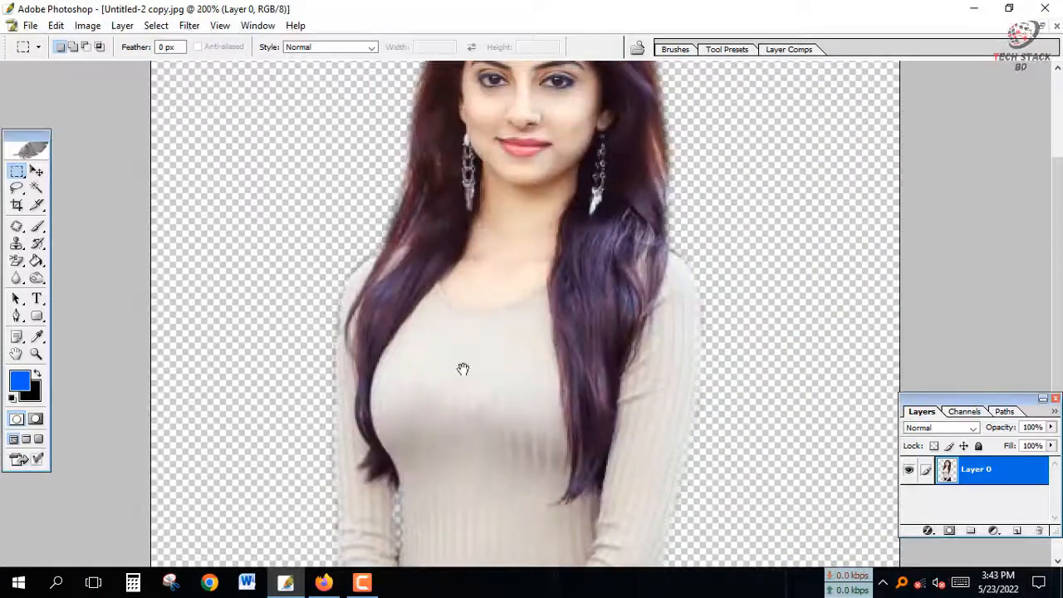
pyautogui.moveTo(461, 217)
pyautogui.mouseDown()
pyautogui.moveTo(448, 407)
pyautogui.moveTo(431, 458)
pyautogui.moveTo(399, 490)
pyautogui.mouseUp()
pyautogui.click(37, 279)
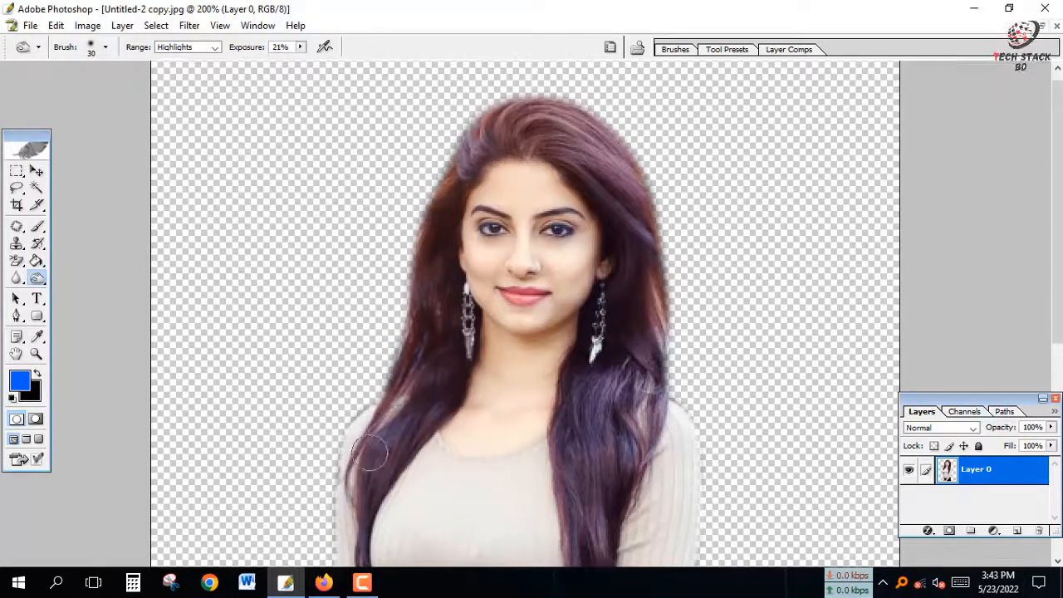
pyautogui.moveTo(370, 452)
pyautogui.mouseDown()
pyautogui.moveTo(396, 417)
pyautogui.moveTo(370, 458)
pyautogui.moveTo(416, 384)
pyautogui.moveTo(428, 313)
pyautogui.moveTo(415, 369)
pyautogui.moveTo(415, 352)
pyautogui.moveTo(423, 397)
pyautogui.moveTo(380, 451)
pyautogui.mouseUp()
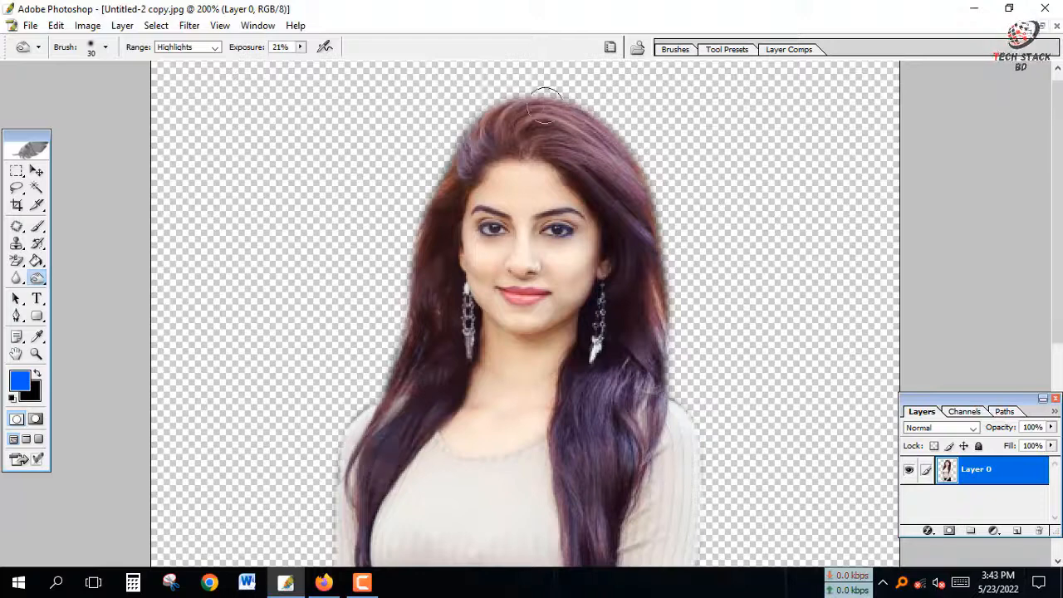
pyautogui.moveTo(544, 102)
pyautogui.mouseDown()
pyautogui.moveTo(468, 150)
pyautogui.moveTo(476, 145)
pyautogui.moveTo(457, 173)
pyautogui.moveTo(527, 123)
pyautogui.moveTo(576, 137)
pyautogui.moveTo(626, 277)
pyautogui.moveTo(624, 209)
pyautogui.moveTo(571, 103)
pyautogui.moveTo(636, 273)
pyautogui.moveTo(624, 404)
pyautogui.moveTo(610, 427)
pyautogui.mouseUp()
pyautogui.scroll(-2, 621, 324)
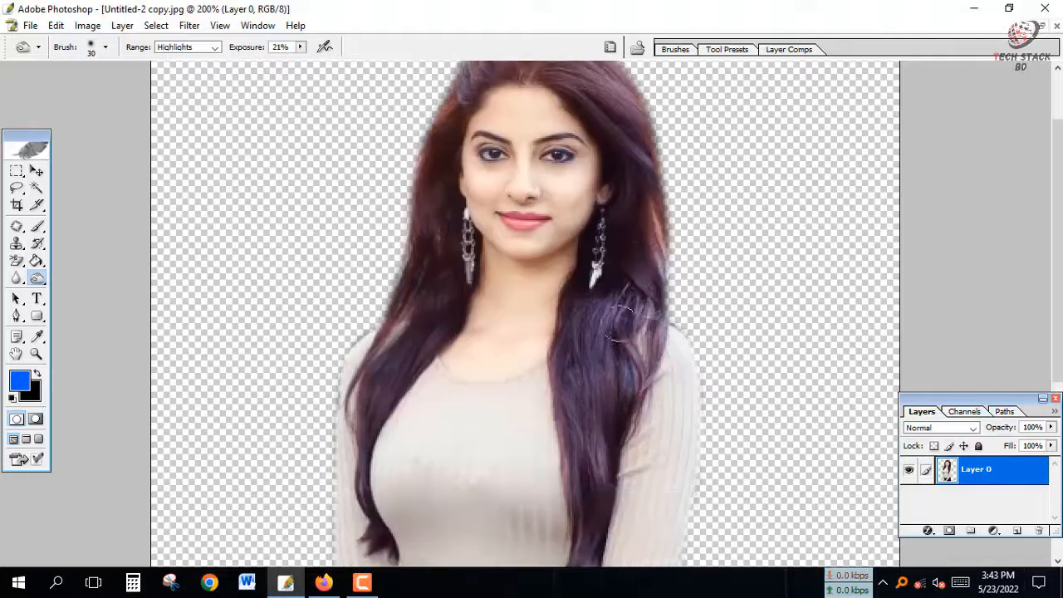
pyautogui.moveTo(620, 320)
pyautogui.mouseDown()
pyautogui.moveTo(612, 339)
pyautogui.moveTo(631, 252)
pyautogui.moveTo(609, 435)
pyautogui.moveTo(591, 497)
pyautogui.mouseUp()
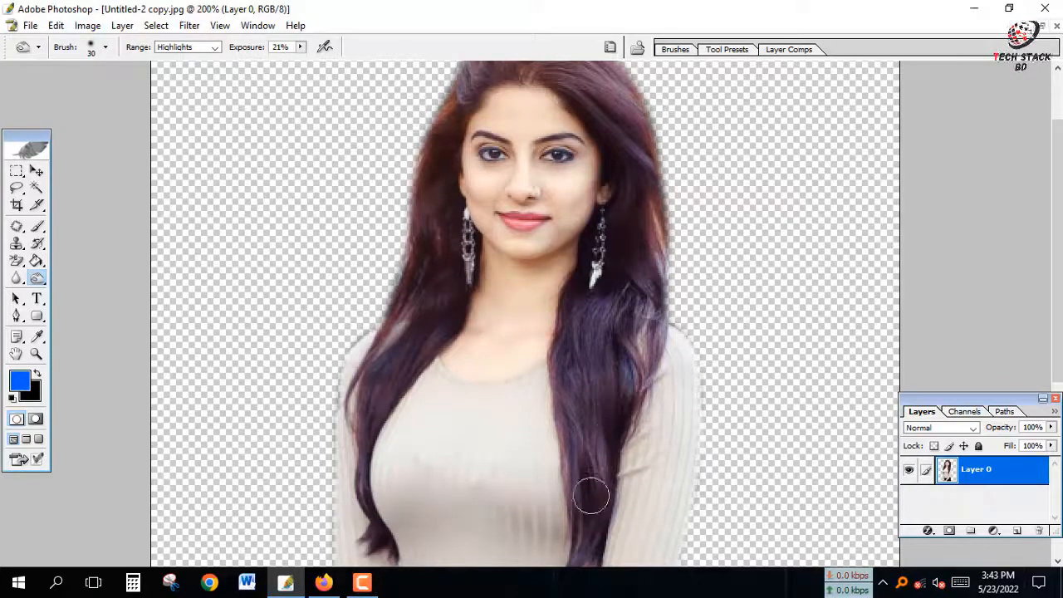
pyautogui.hotkey('ctrl', '-')
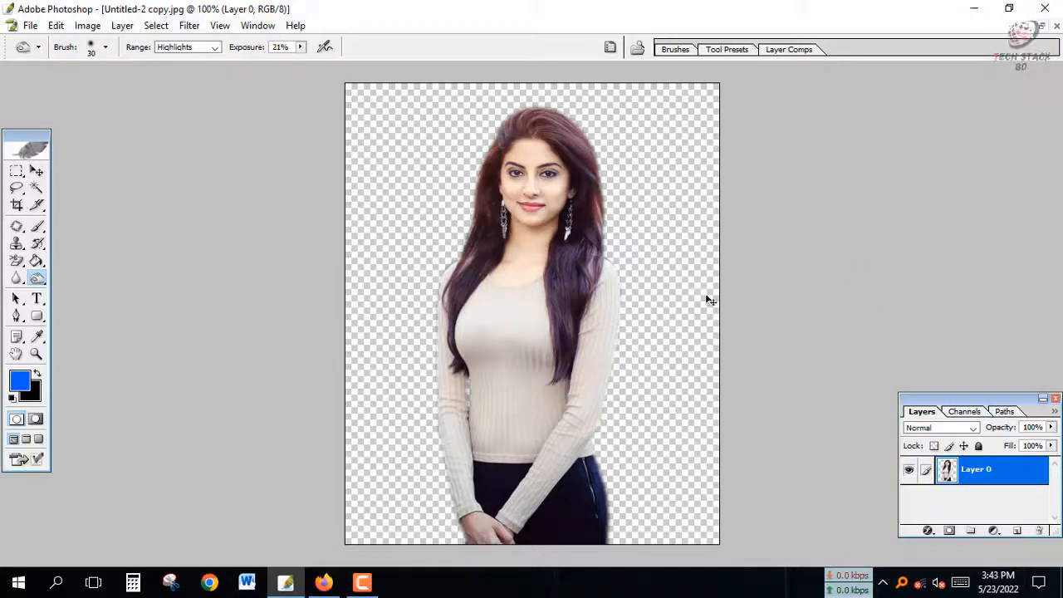
pyautogui.click(16, 171)
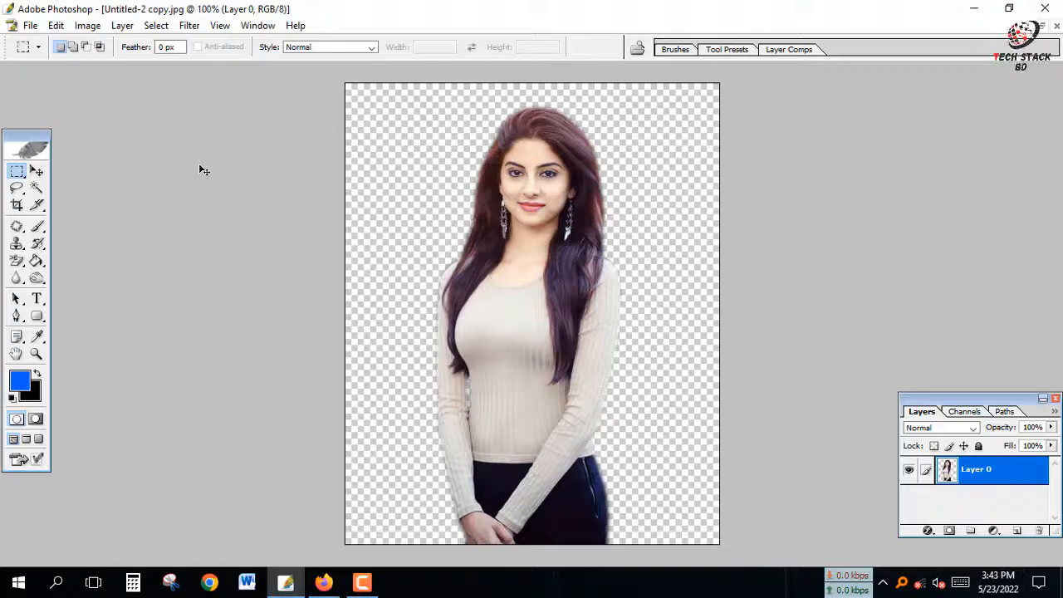
# Step: Float the cutout's document window to one side and open Untitled-3 copy.jpg from the desktop next to it
pyautogui.hotkey('ctrl', '-')
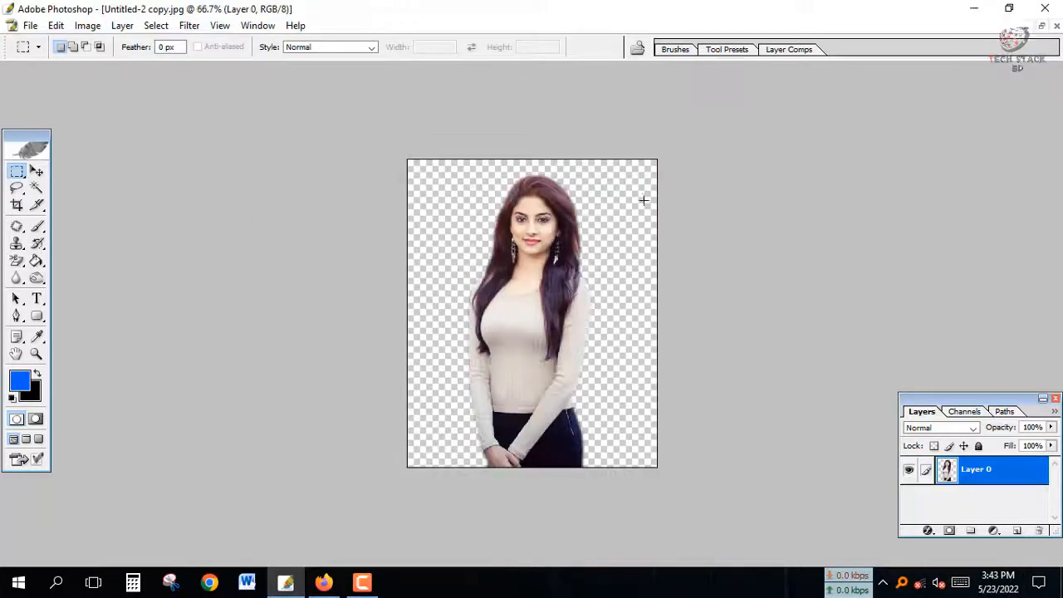
pyautogui.click(1044, 26)
pyautogui.moveTo(316, 78); pyautogui.dragTo(849, 106)
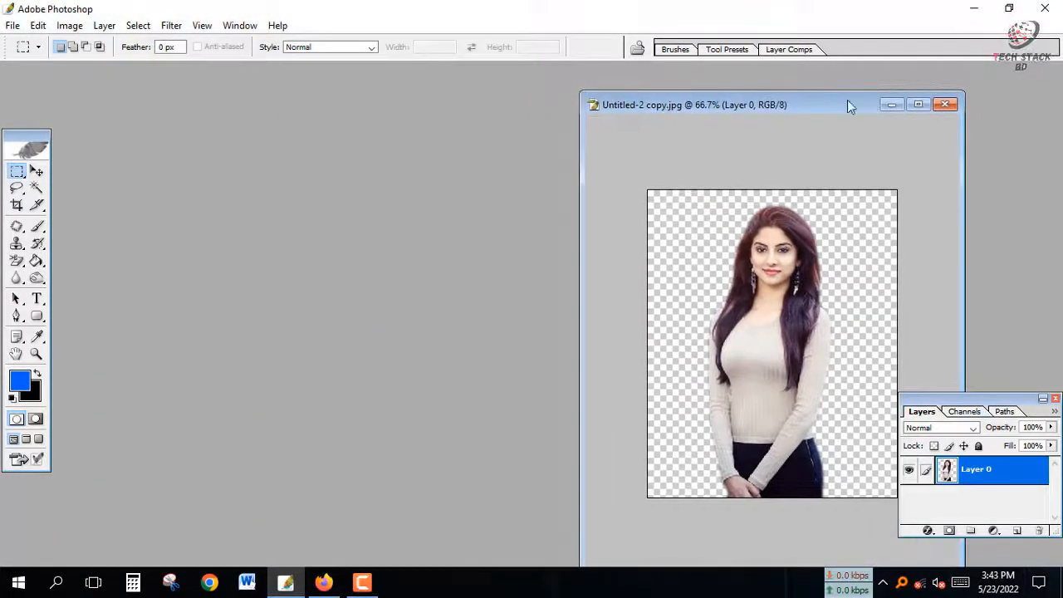
pyautogui.click(970, 8)
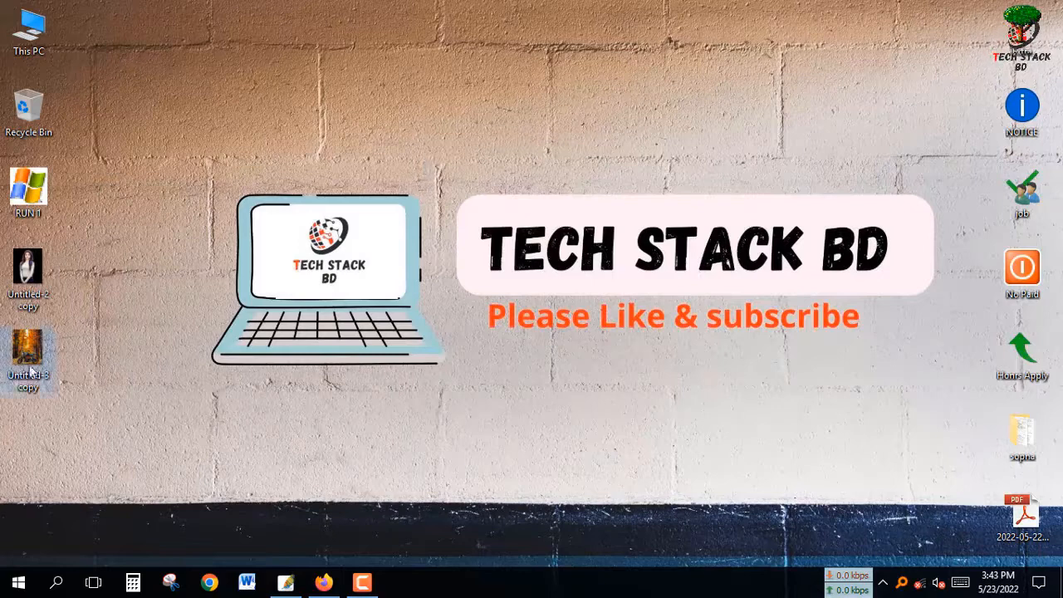
pyautogui.moveTo(27, 356); pyautogui.dragTo(278, 354)
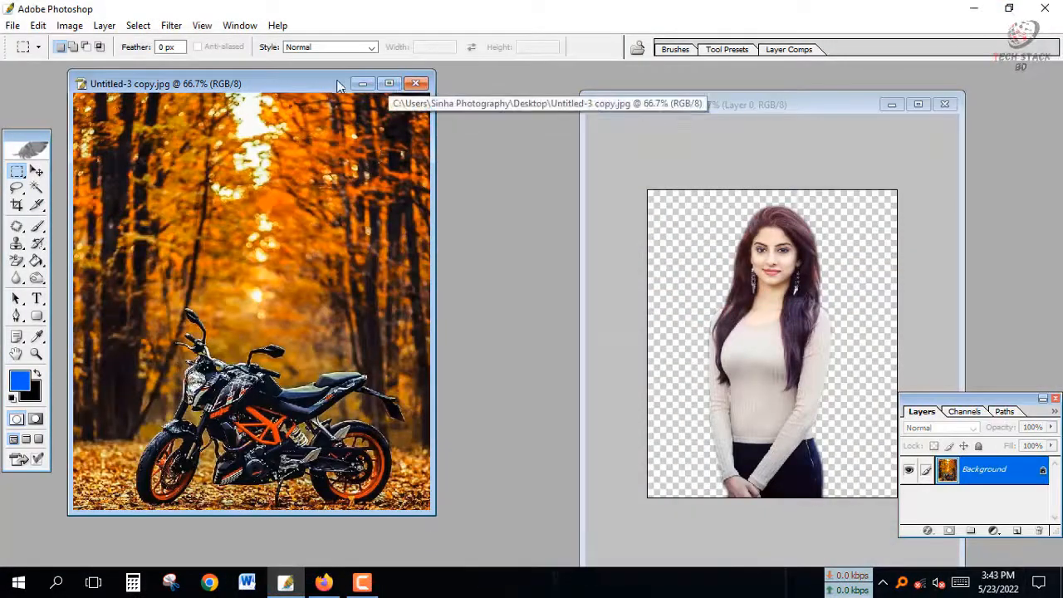
pyautogui.moveTo(309, 86); pyautogui.dragTo(372, 87)
# Step: Copy the woman's cutout into the motorcycle picture with the Move tool and place her beside the bike at the picture's lower edge
pyautogui.click(37, 172)
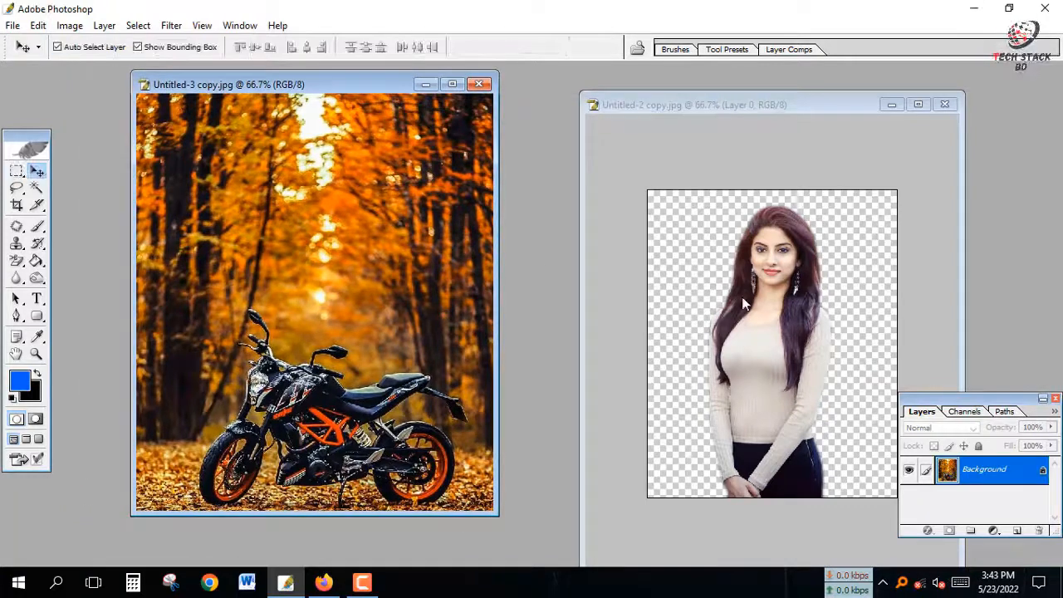
pyautogui.click(742, 296)
pyautogui.moveTo(762, 315); pyautogui.dragTo(457, 326)
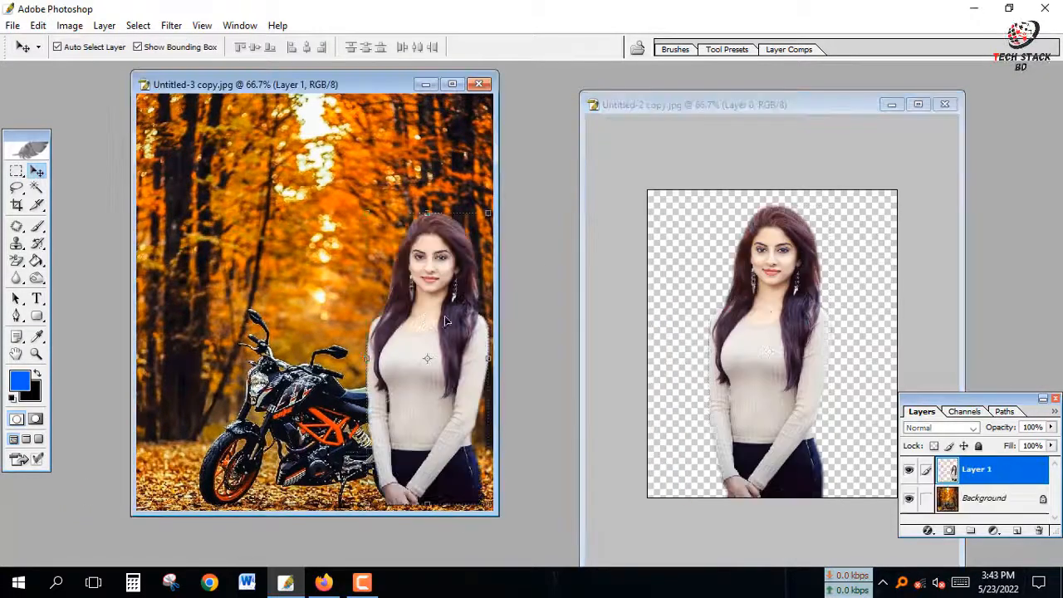
pyautogui.click(452, 84)
pyautogui.moveTo(675, 253); pyautogui.dragTo(660, 260)
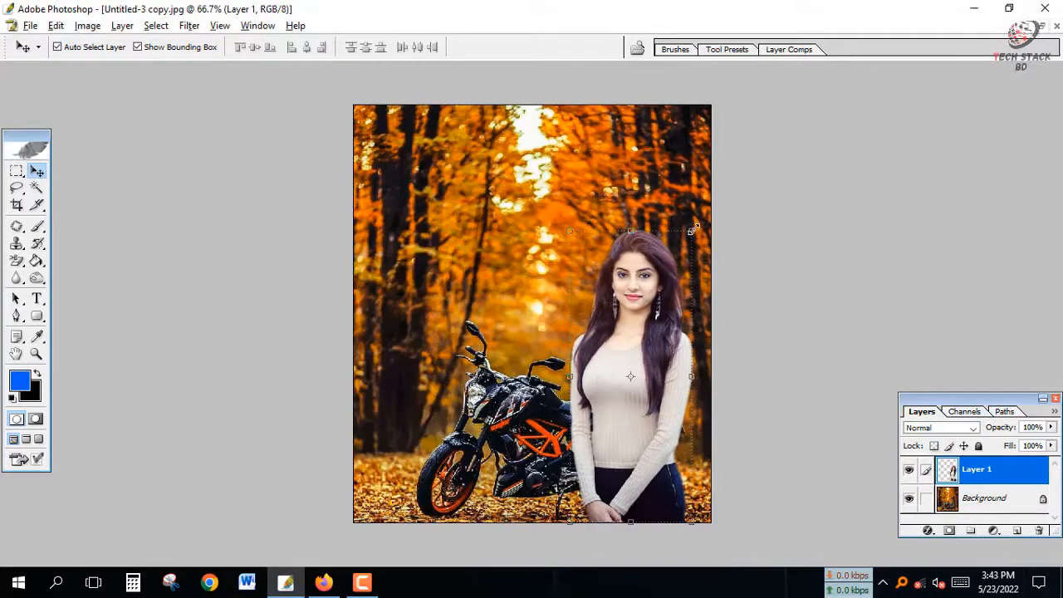
# Step: Scale the woman's layer up proportionally to about 107%, keep her against the picture's lower edge and apply the transform
pyautogui.moveTo(695, 229); pyautogui.dragTo(700, 218)
pyautogui.moveTo(672, 280); pyautogui.dragTo(673, 271)
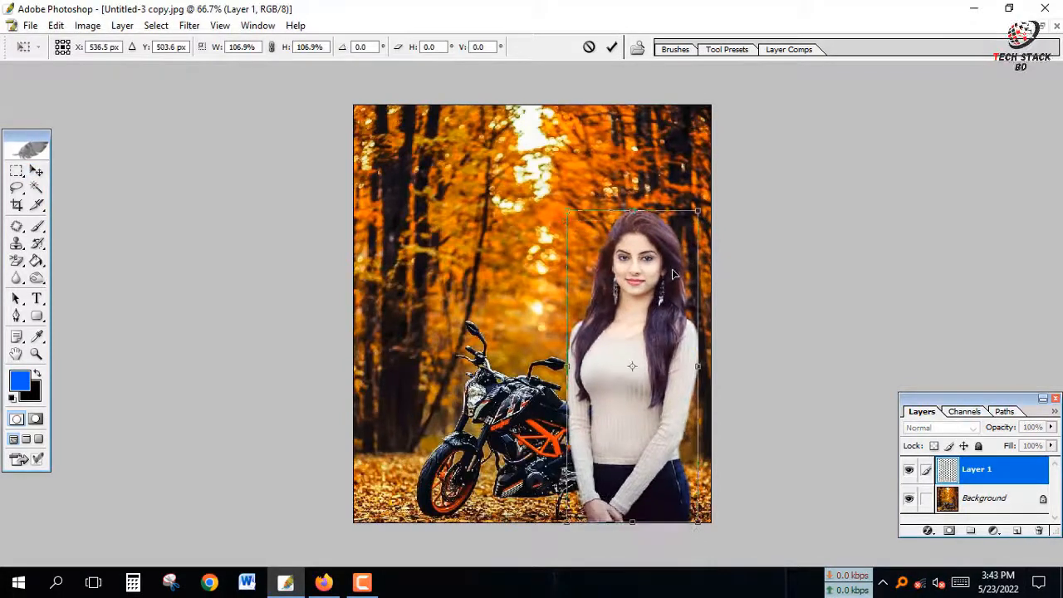
pyautogui.press('Left')
pyautogui.press('Left')
pyautogui.press('Left')
pyautogui.press('Right')
pyautogui.press('Right')
pyautogui.press('Right')
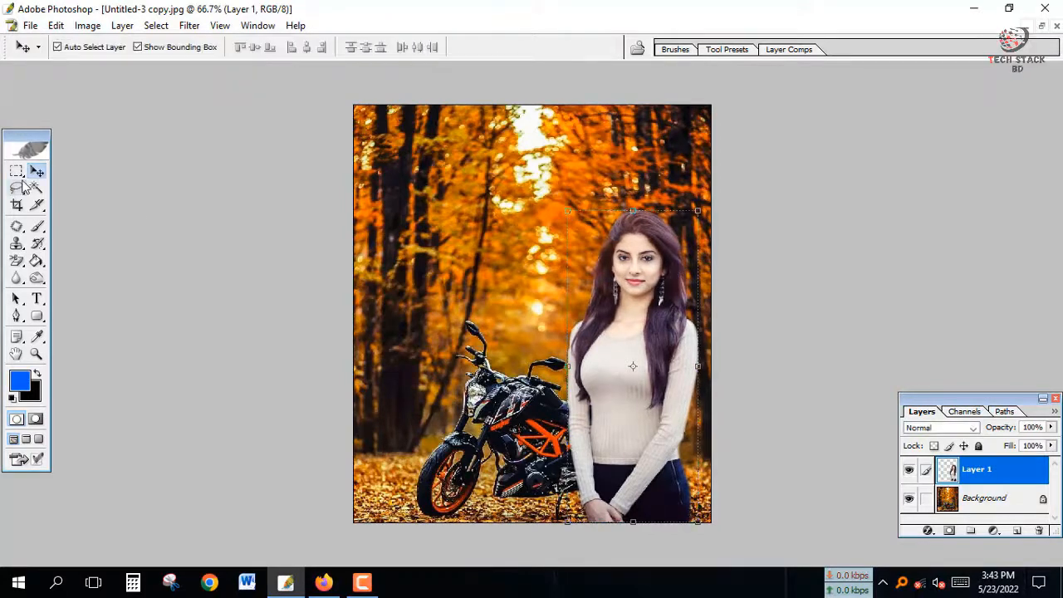
pyautogui.click(17, 170)
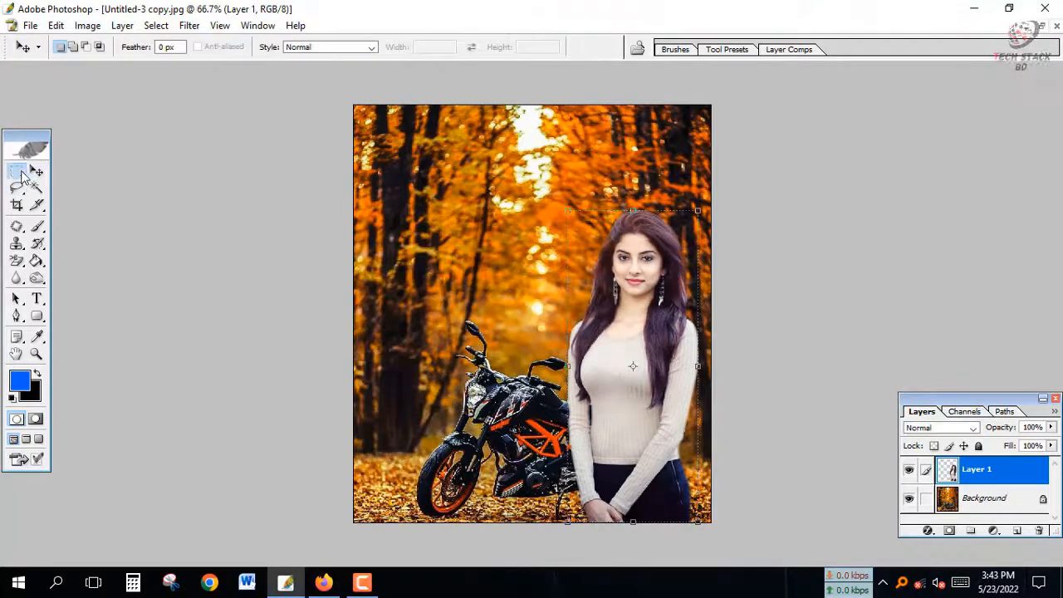
# Step: Enlarge the woman's layer proportionally by another 106%, nudge it up to Y 493 px and apply the transform
pyautogui.click(36, 172)
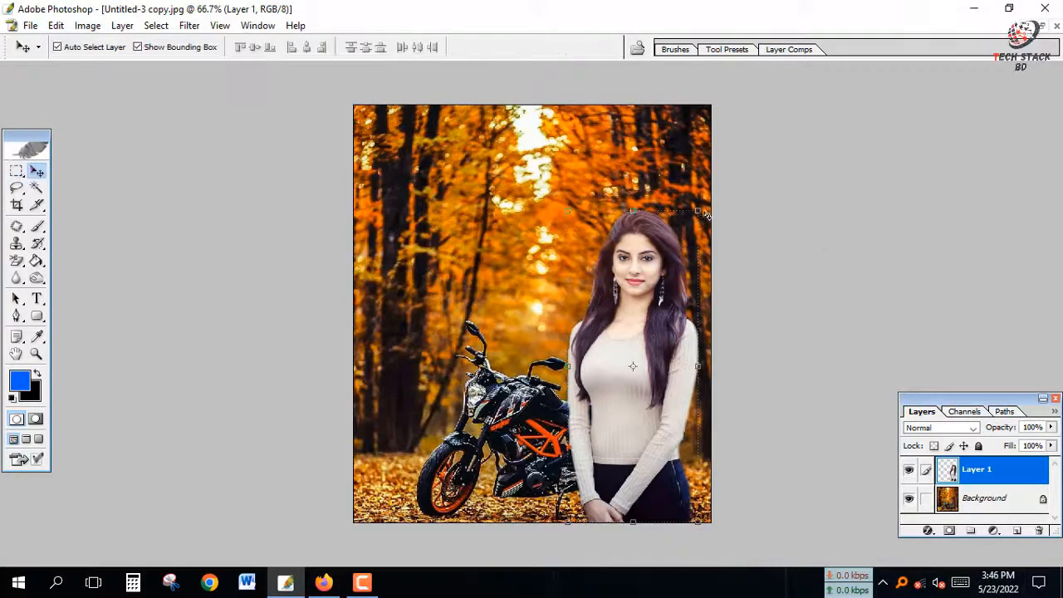
pyautogui.moveTo(699, 212); pyautogui.dragTo(704, 201)
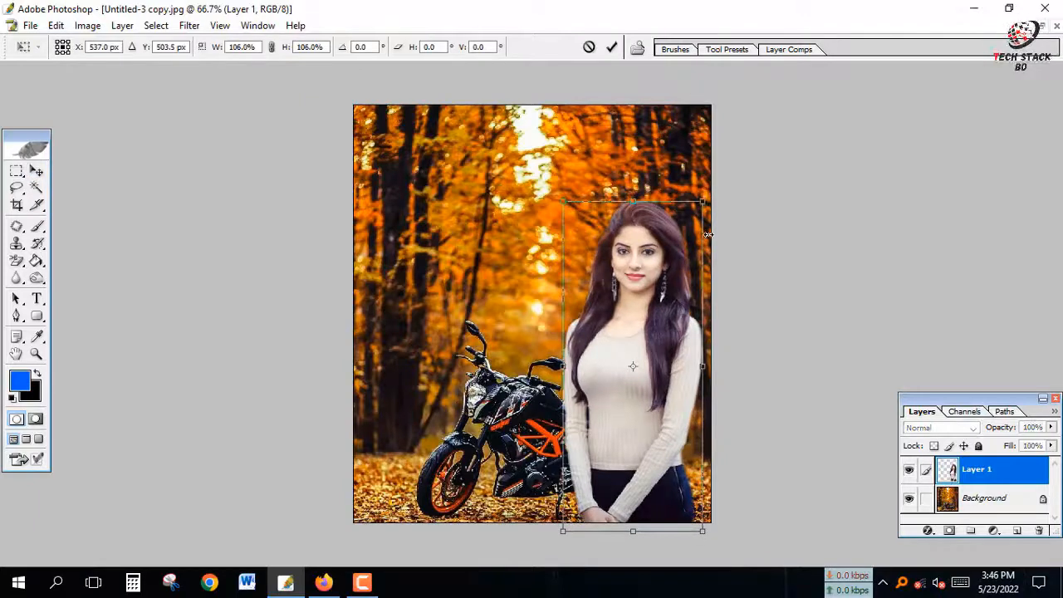
pyautogui.press('Up')
pyautogui.press('Up')
pyautogui.press('Up')
pyautogui.press('Up')
pyautogui.press('Up')
pyautogui.press('Up')
pyautogui.press('Up')
pyautogui.press('Up')
pyautogui.press('Up')
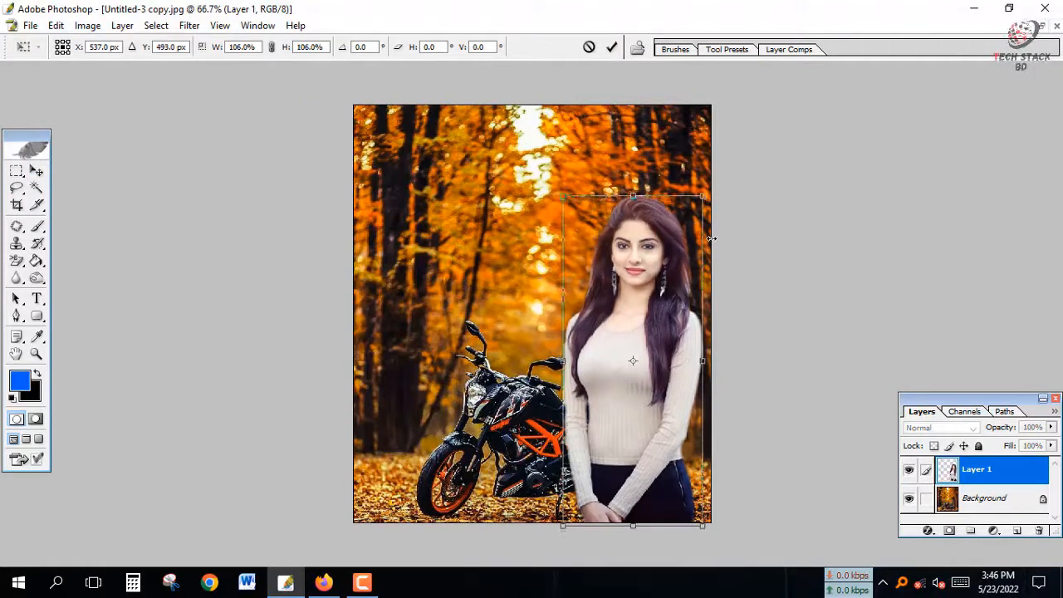
pyautogui.press('Return')
pyautogui.click(16, 171)
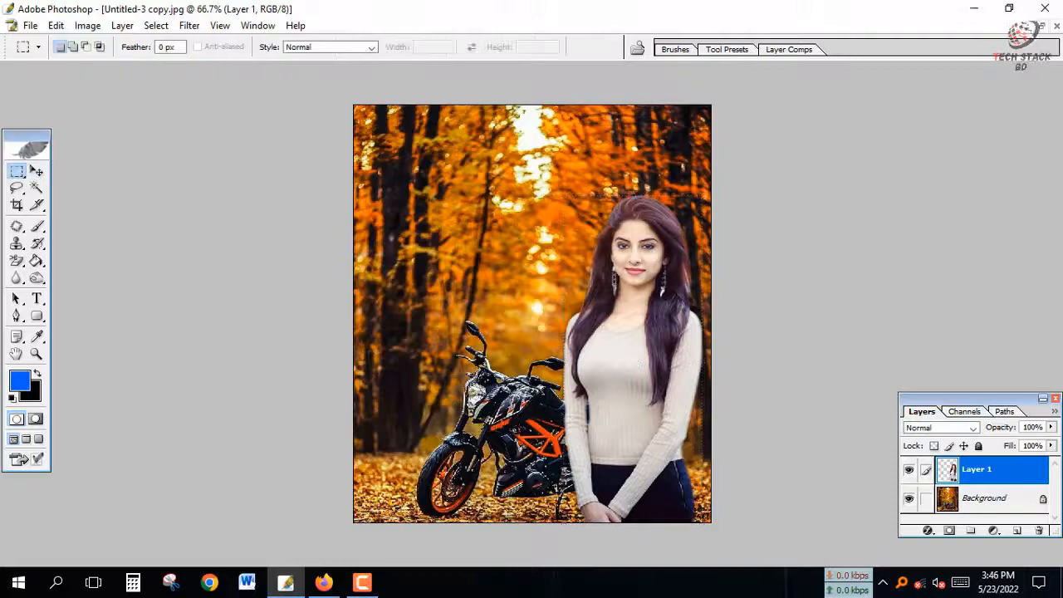
# Step: Check the woman's edges against the forest and save a copy of the composite picture to the Desktop, accepting the offered options
pyautogui.keyDown('ctrl'); pyautogui.click(621, 284); pyautogui.keyUp('ctrl')
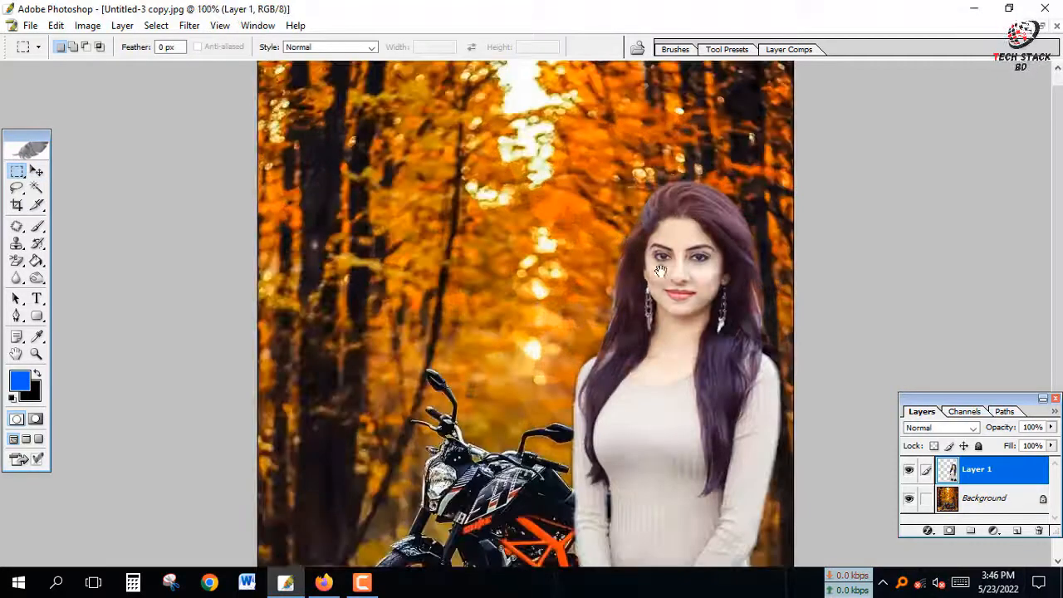
pyautogui.moveTo(668, 276); pyautogui.dragTo(674, 212)
pyautogui.moveTo(707, 325); pyautogui.dragTo(709, 267)
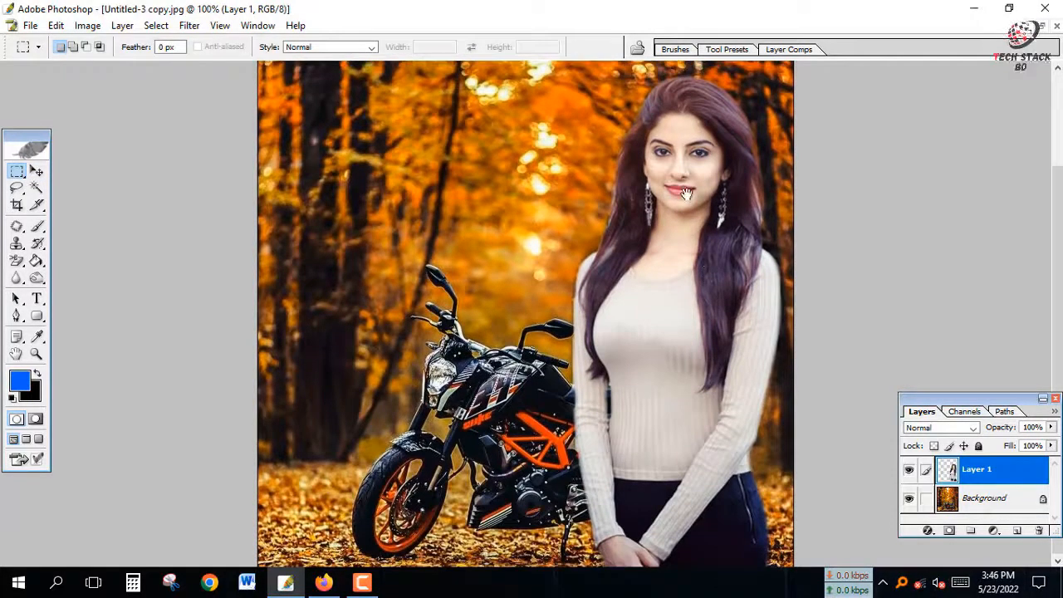
pyautogui.moveTo(686, 194); pyautogui.dragTo(693, 317)
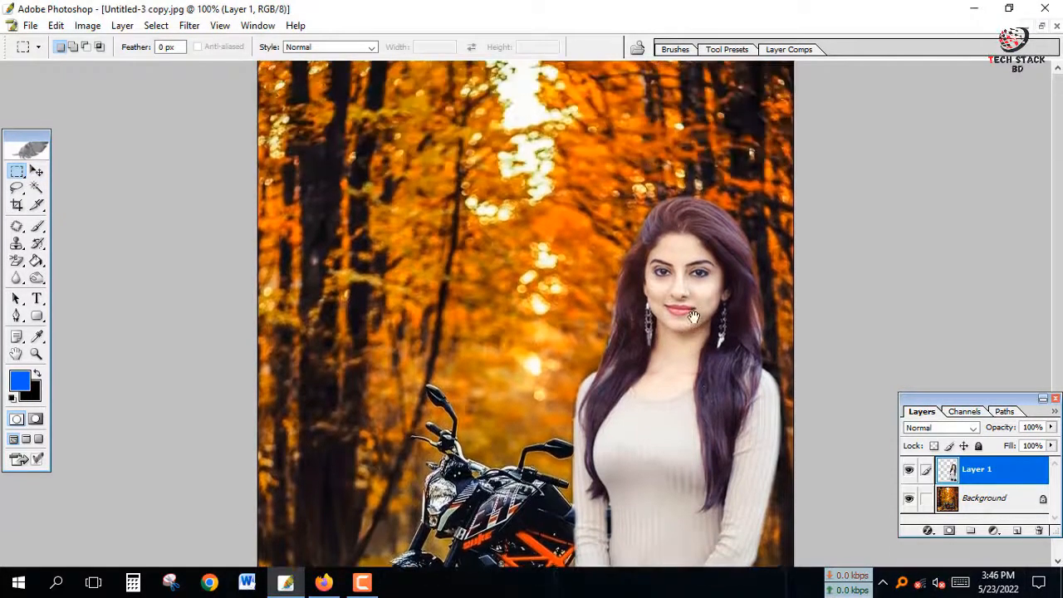
pyautogui.keyDown('ctrl'); pyautogui.keyDown('alt'); pyautogui.click(620, 308); pyautogui.keyUp('alt'); pyautogui.keyUp('ctrl')
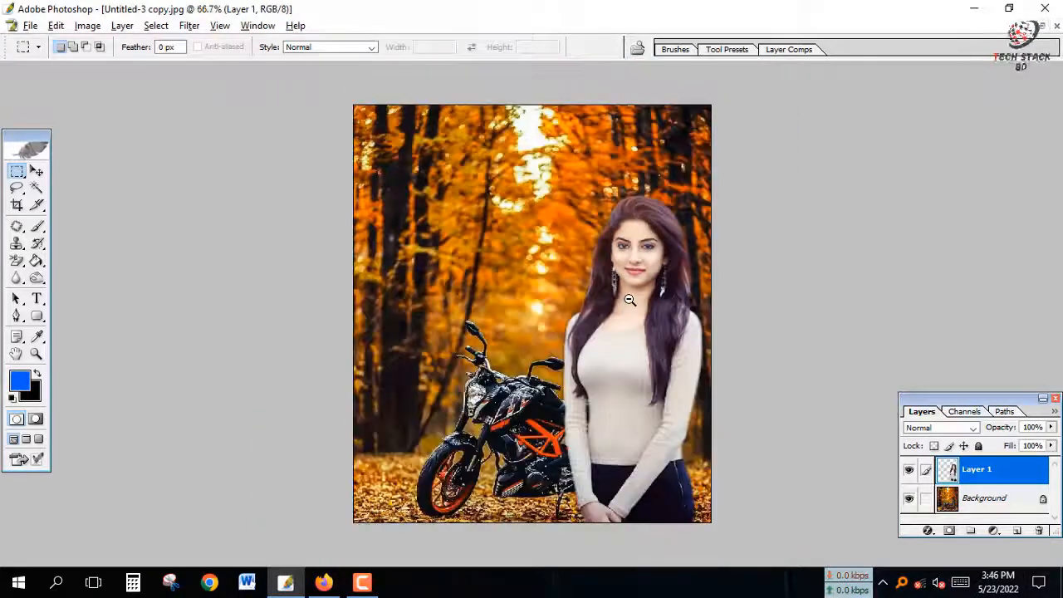
pyautogui.hotkey('ctrl', 'shift', 's')
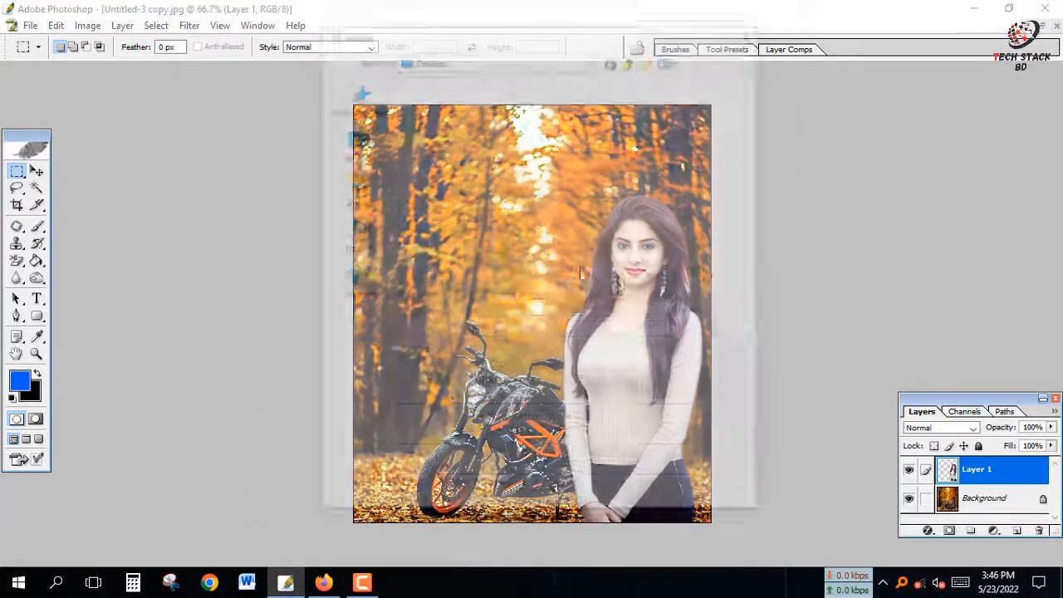
pyautogui.click(355, 143)
pyautogui.press('Return')
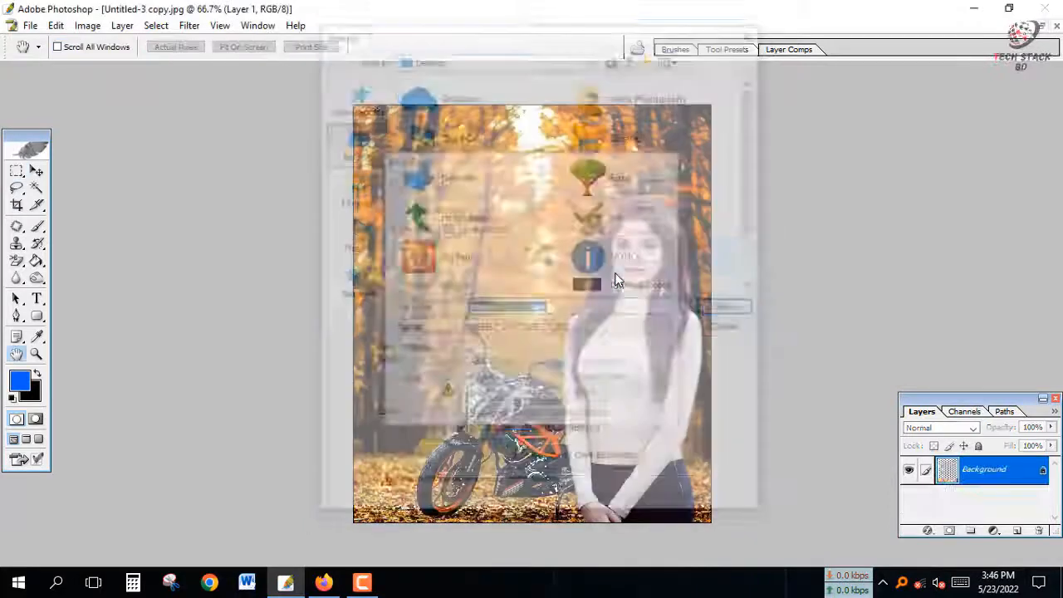
pyautogui.press('Return')
# Step: Inspect the composite at 100%, then show the whole picture at 50% in an enlarged floating window
pyautogui.hotkey('ctrl', '0')
pyautogui.hotkey('ctrl', 'alt', '0')
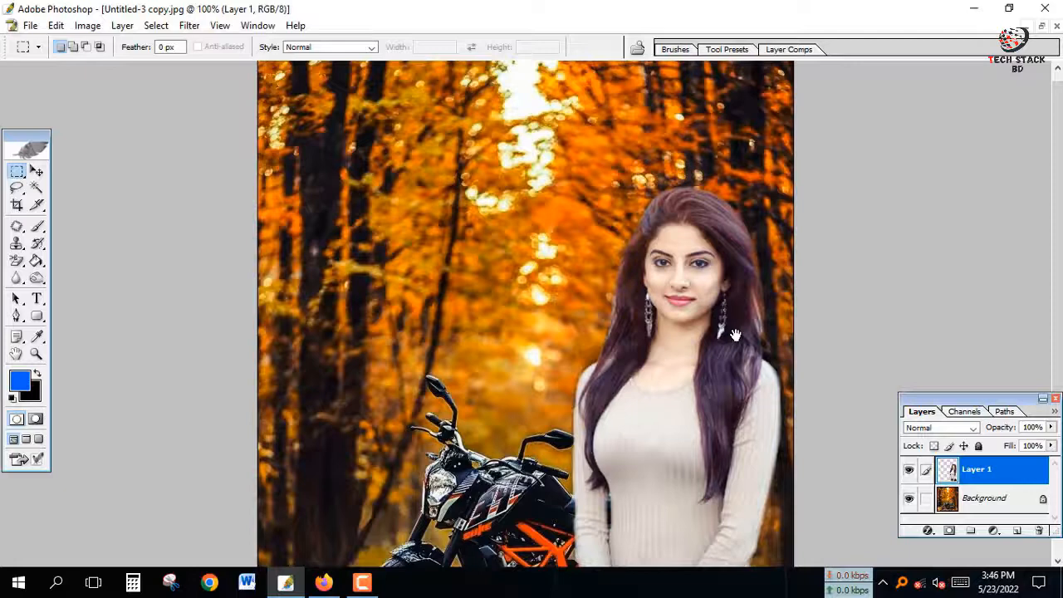
pyautogui.moveTo(735, 335); pyautogui.dragTo(737, 283)
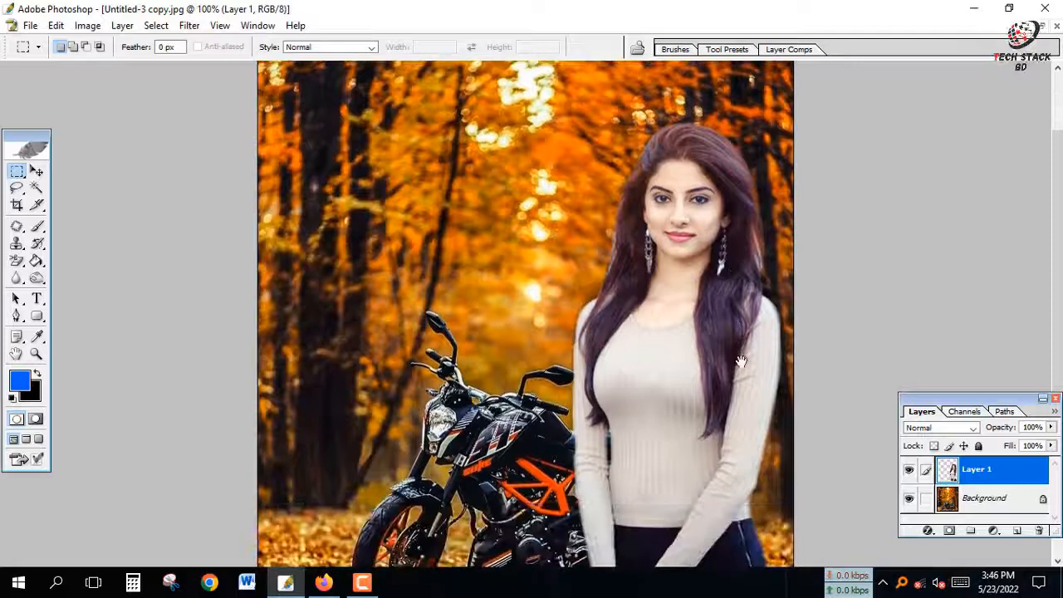
pyautogui.moveTo(741, 362)
pyautogui.mouseDown()
pyautogui.moveTo(748, 279)
pyautogui.moveTo(732, 351)
pyautogui.mouseUp()
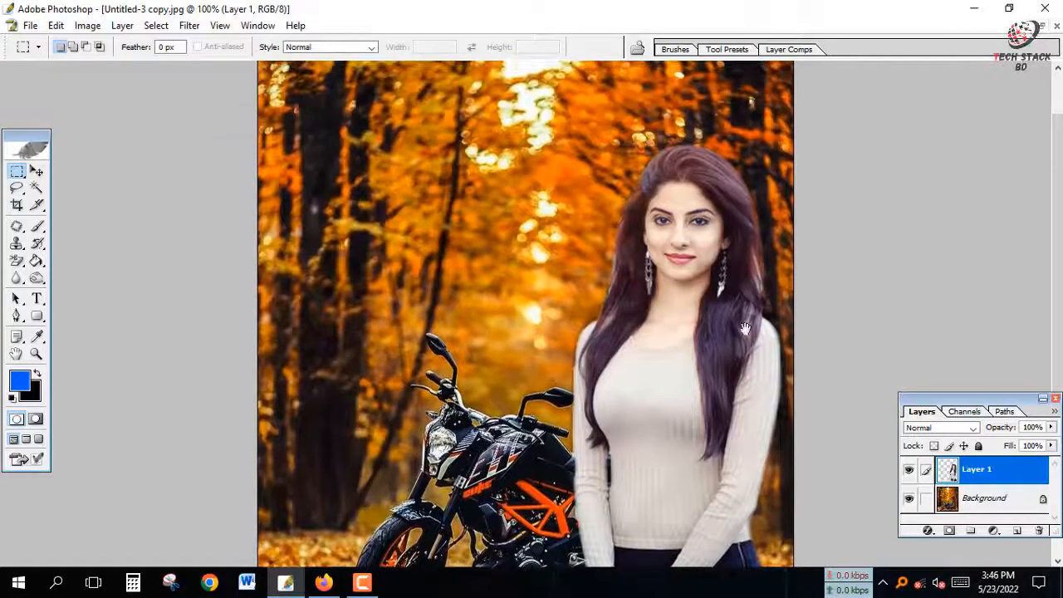
pyautogui.moveTo(721, 260); pyautogui.dragTo(719, 310)
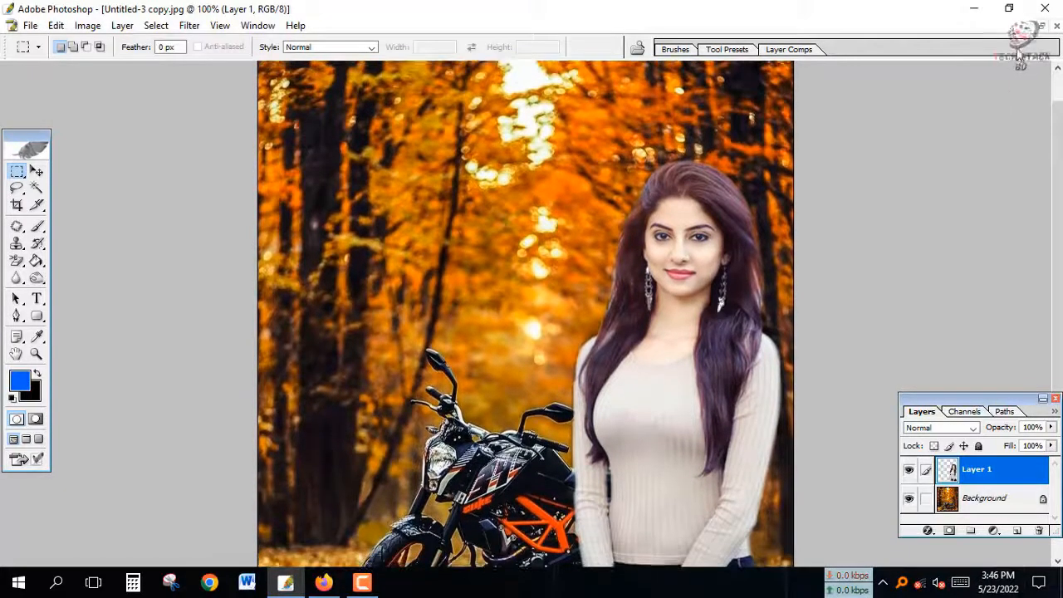
pyautogui.click(1044, 28)
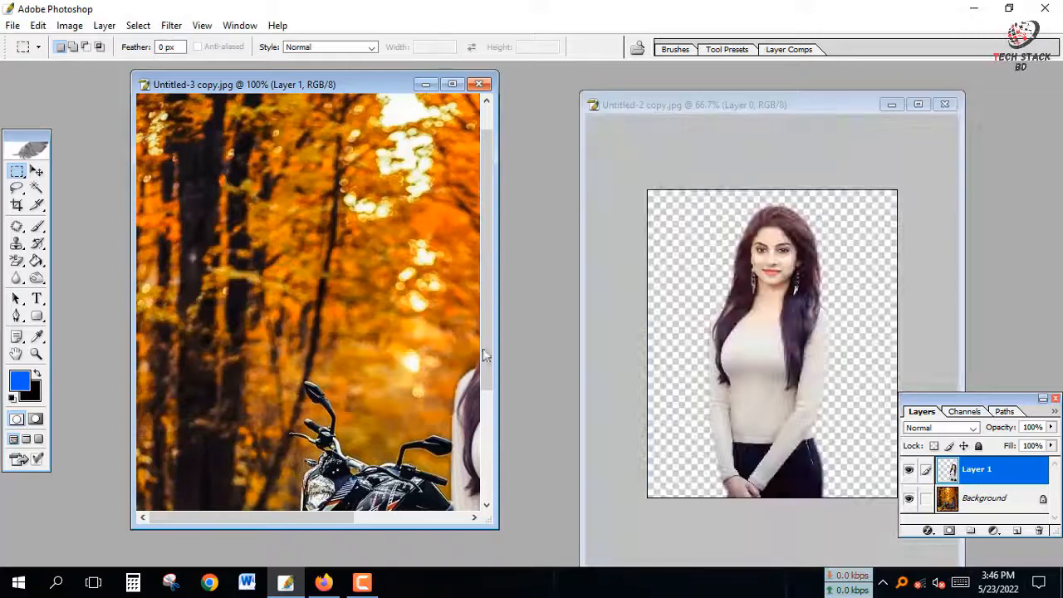
pyautogui.moveTo(497, 527); pyautogui.dragTo(554, 552)
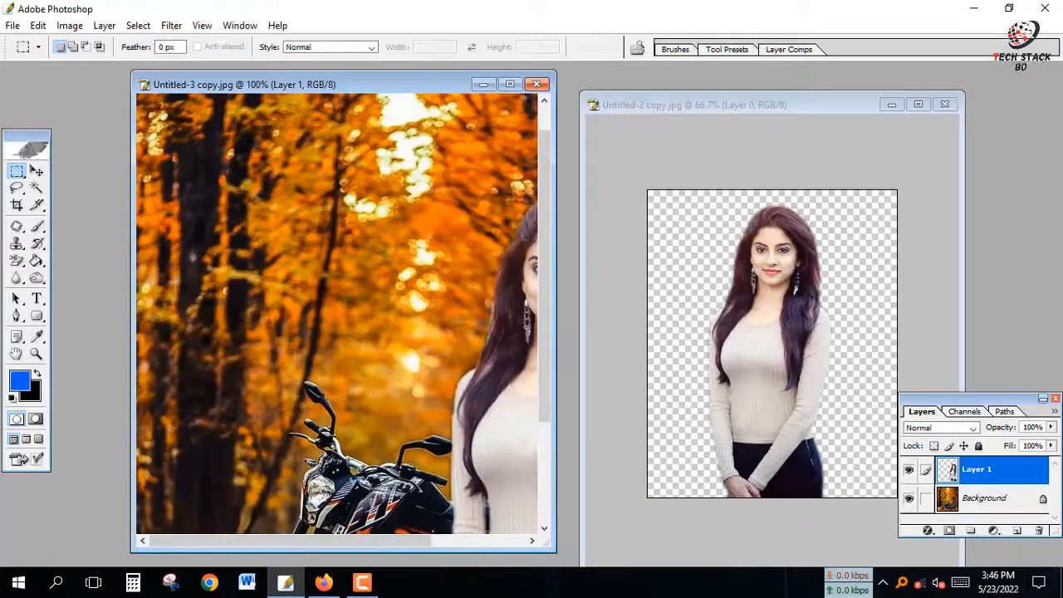
pyautogui.keyDown('alt'); pyautogui.click(396, 265); pyautogui.keyUp('alt')
pyautogui.keyDown('alt'); pyautogui.click(396, 265); pyautogui.keyUp('alt')
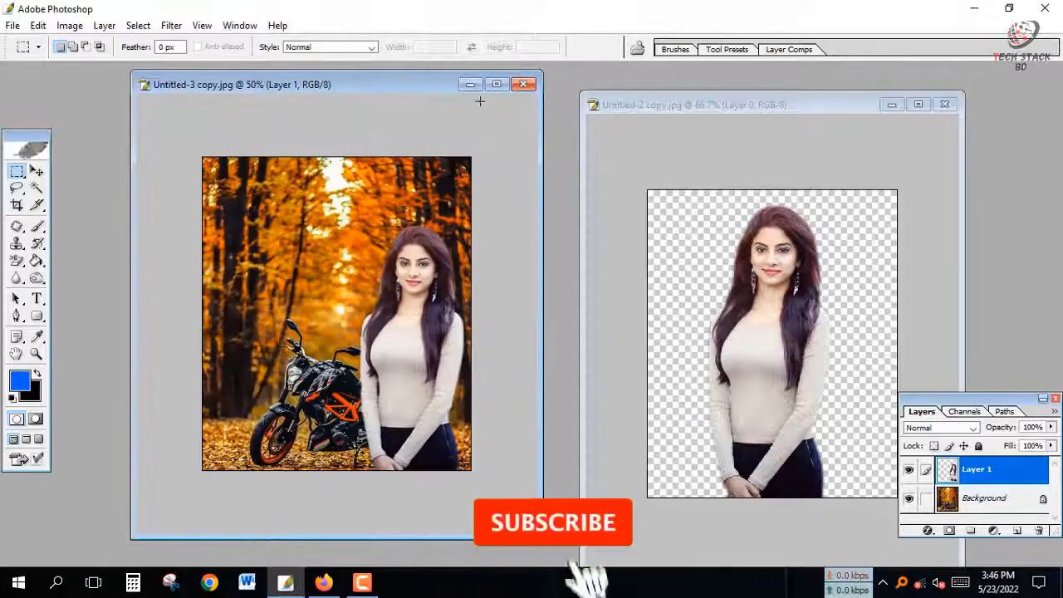
pyautogui.moveTo(469, 89); pyautogui.dragTo(557, 104)
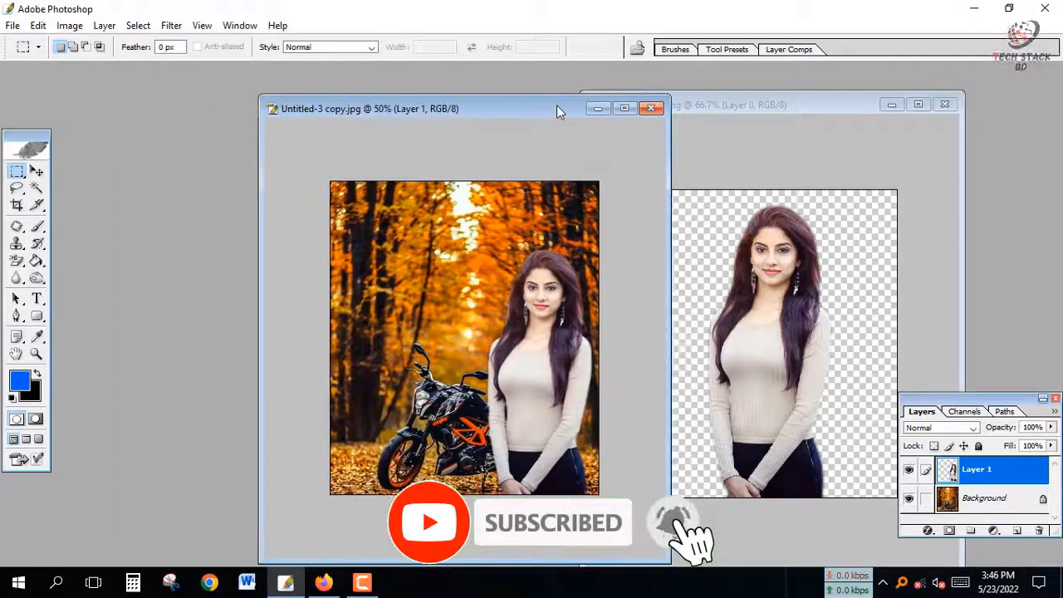
# Step: Bring the transparent cutout's window forward, place it beside the composite and show it at 50% for comparison
pyautogui.click(757, 259)
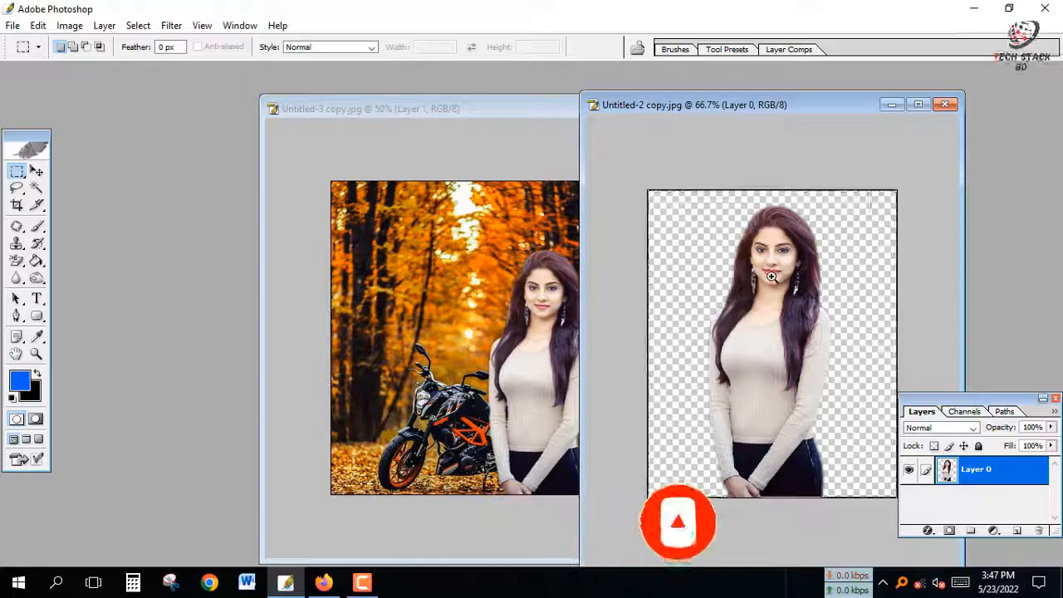
pyautogui.hotkey('ctrl', '+')
pyautogui.moveTo(710, 106); pyautogui.dragTo(780, 107)
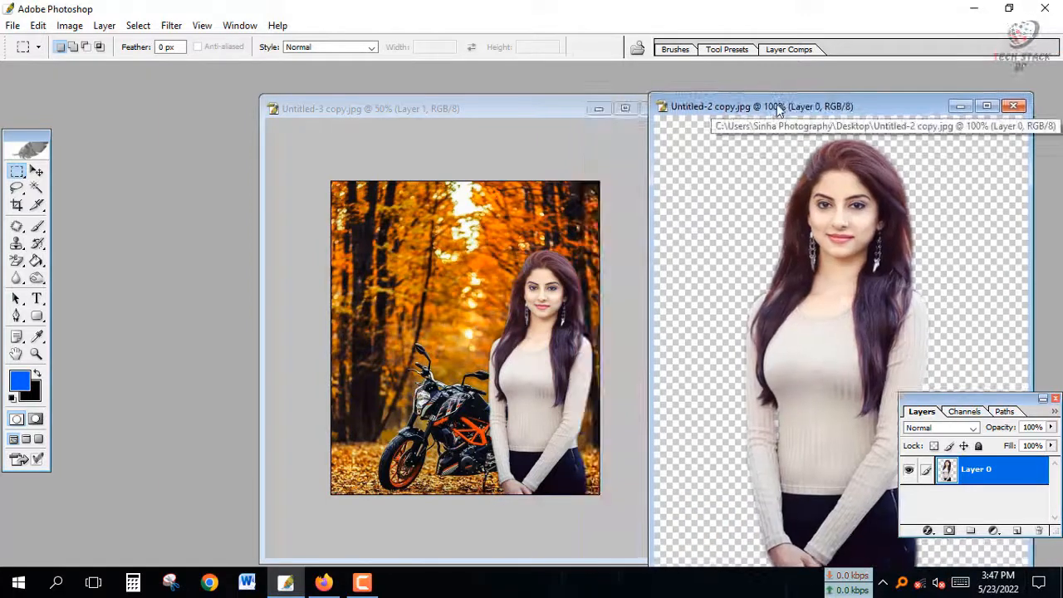
pyautogui.keyDown('alt'); pyautogui.click(793, 260); pyautogui.keyUp('alt')
pyautogui.keyDown('alt'); pyautogui.click(804, 268); pyautogui.keyUp('alt')
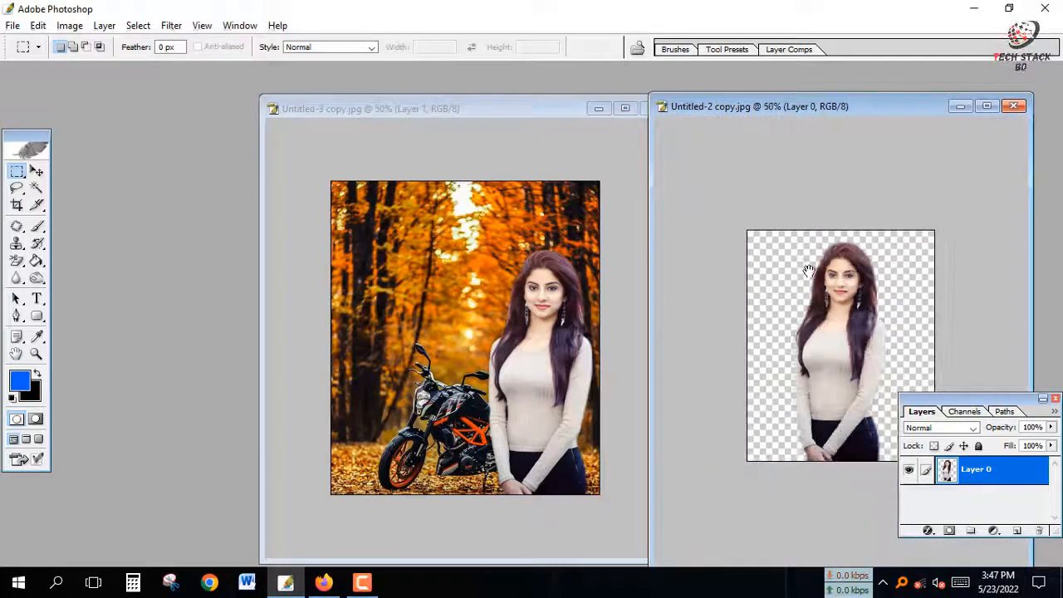